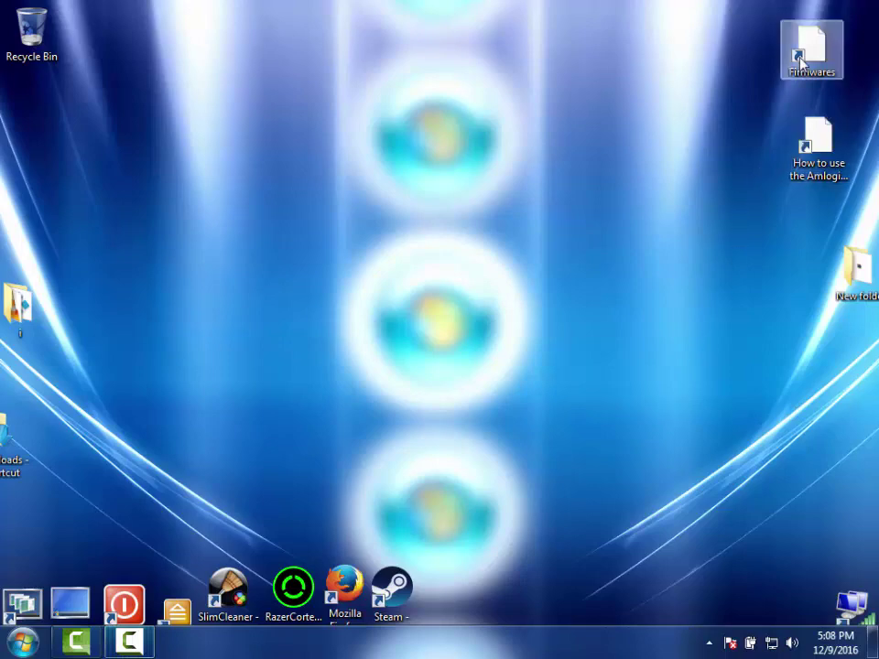
Open the "How to use the Amlogic USB Burning Tool" guide from the desktop and start the download of the burning tool.
double_click(824, 135)
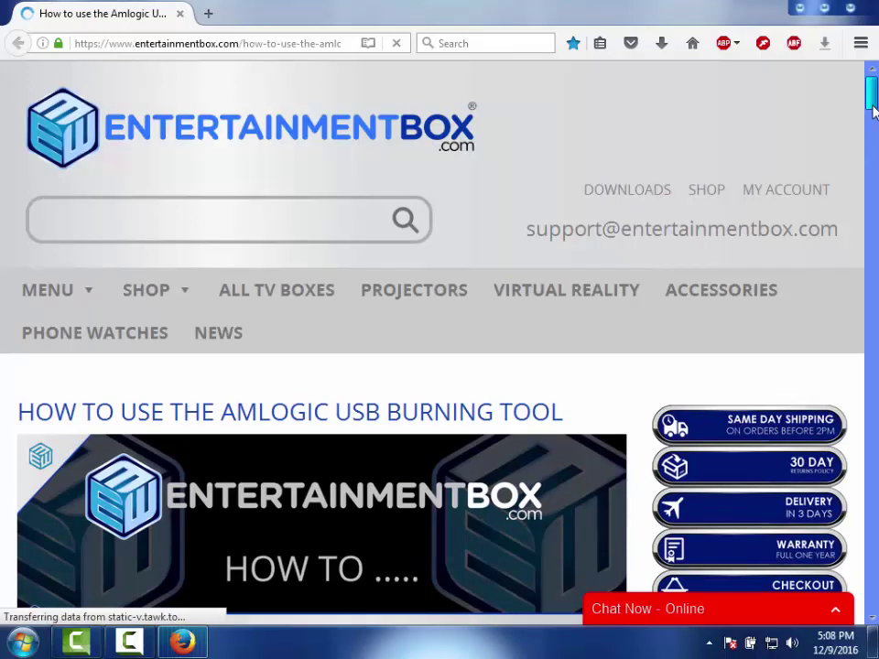
scroll(874, 133, down, 3)
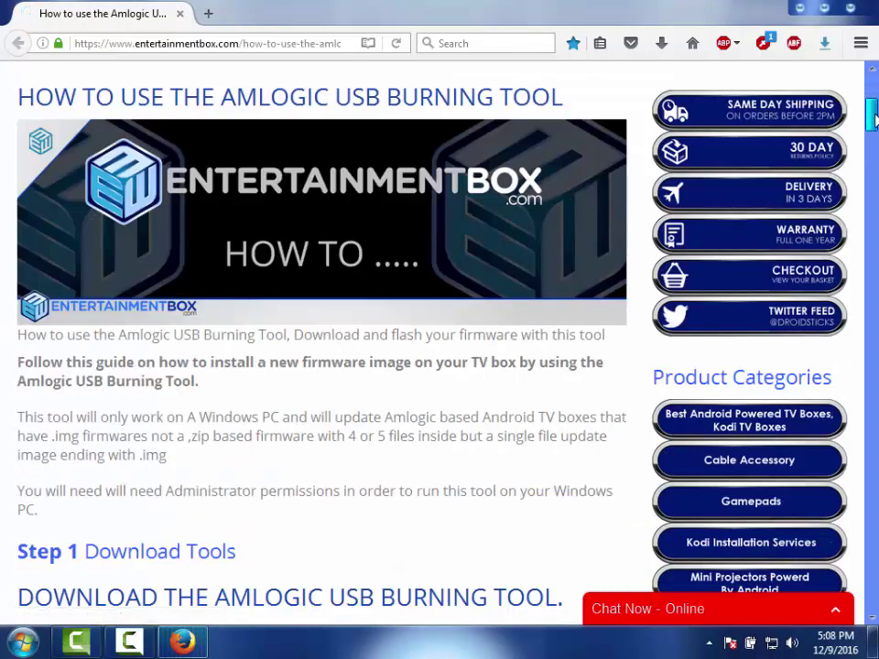
scroll(874, 134, down, 3)
click(189, 405)
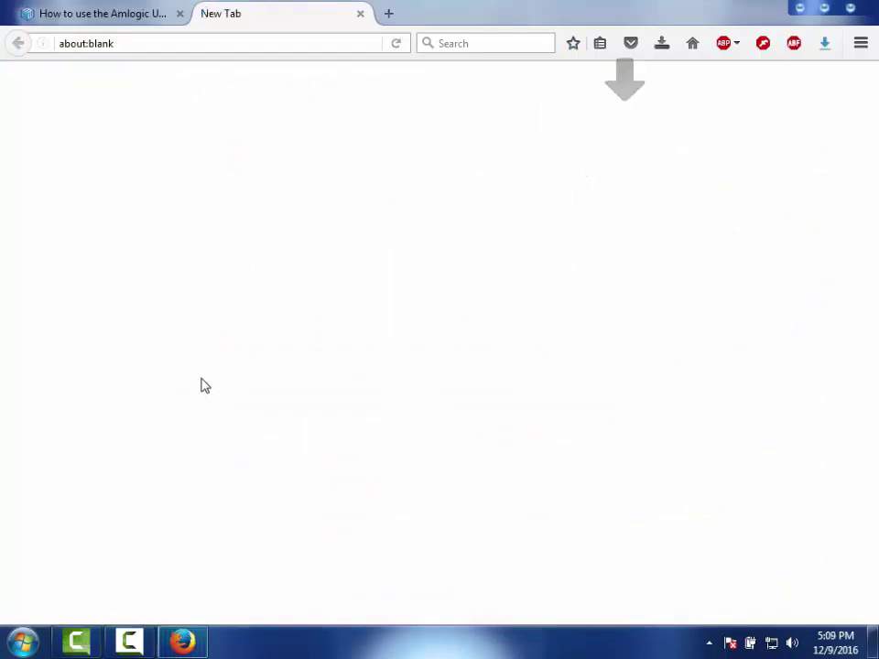
Review the guide's introduction and Step 1 download section, check the download, and close the browser.
click(133, 16)
key(Home)
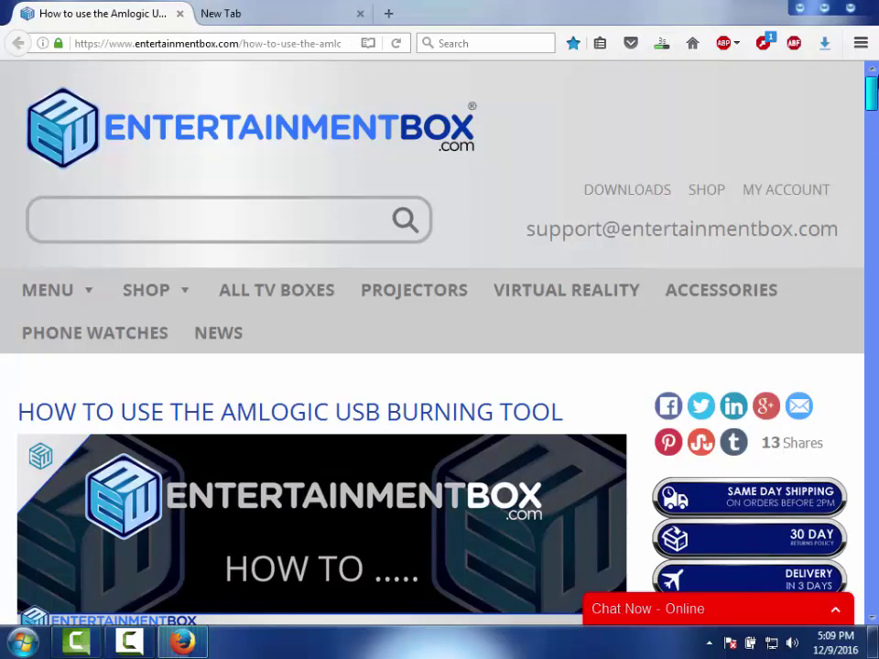
scroll(872, 128, down, 8)
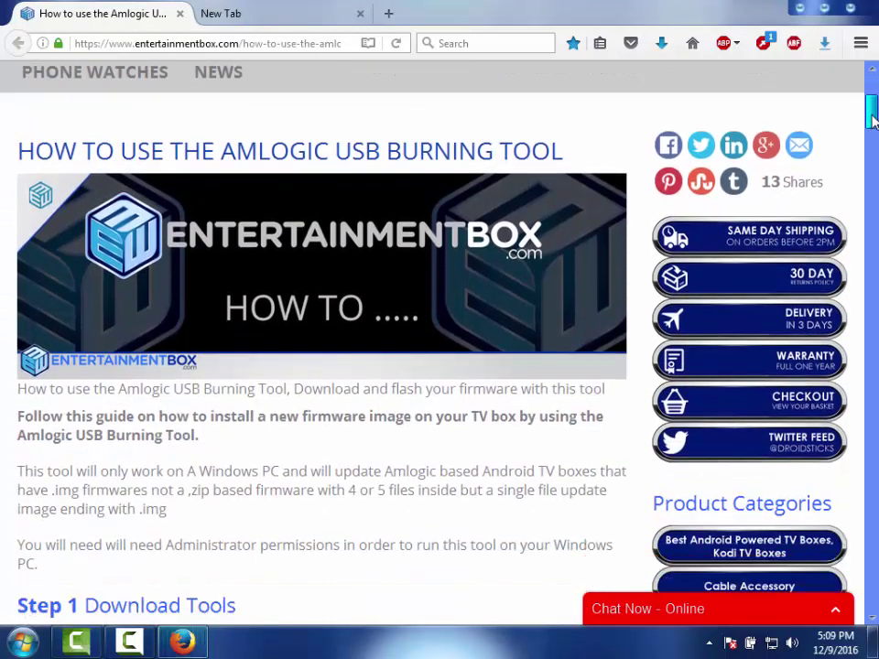
scroll(873, 128, down, 1)
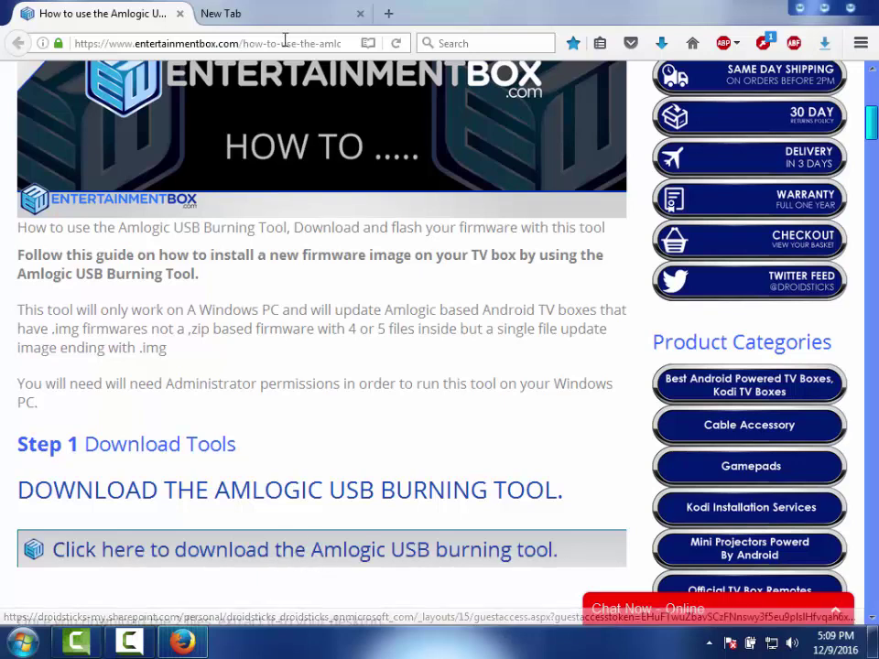
click(319, 19)
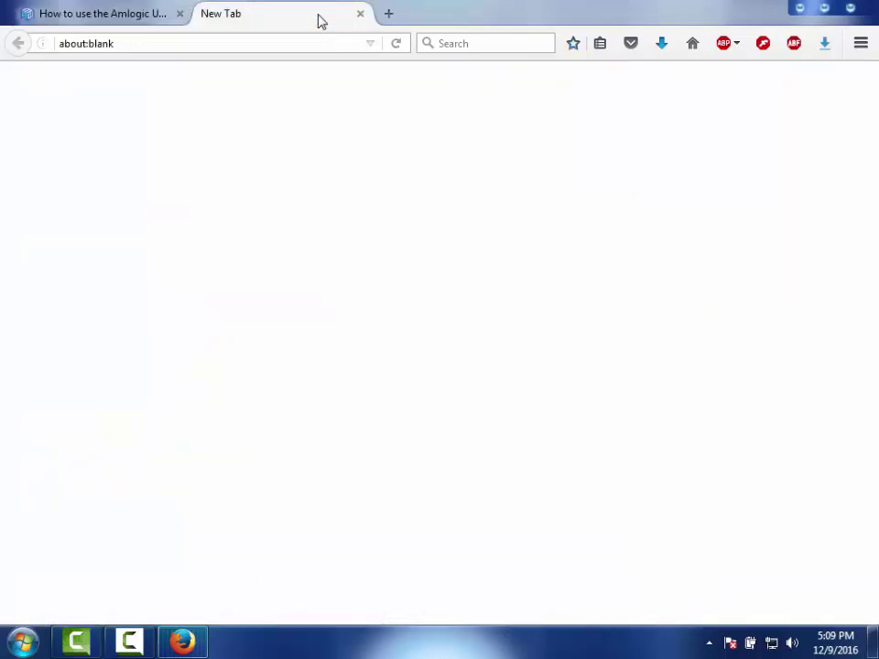
click(661, 46)
click(850, 8)
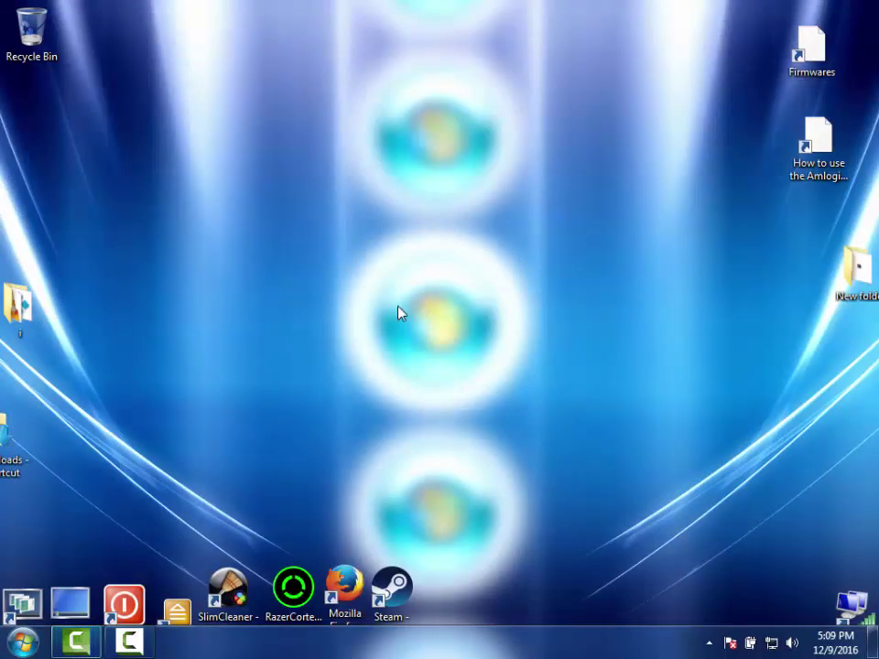
Extract the burning tool archive in the Downloads folder and open the inner burning tool folder.
double_click(16, 468)
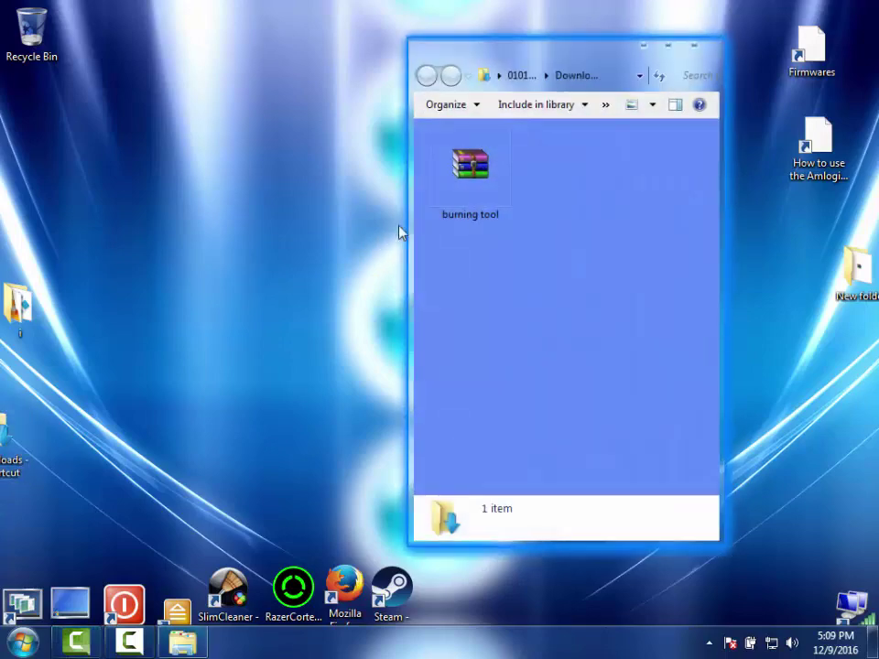
right_click(474, 180)
click(478, 241)
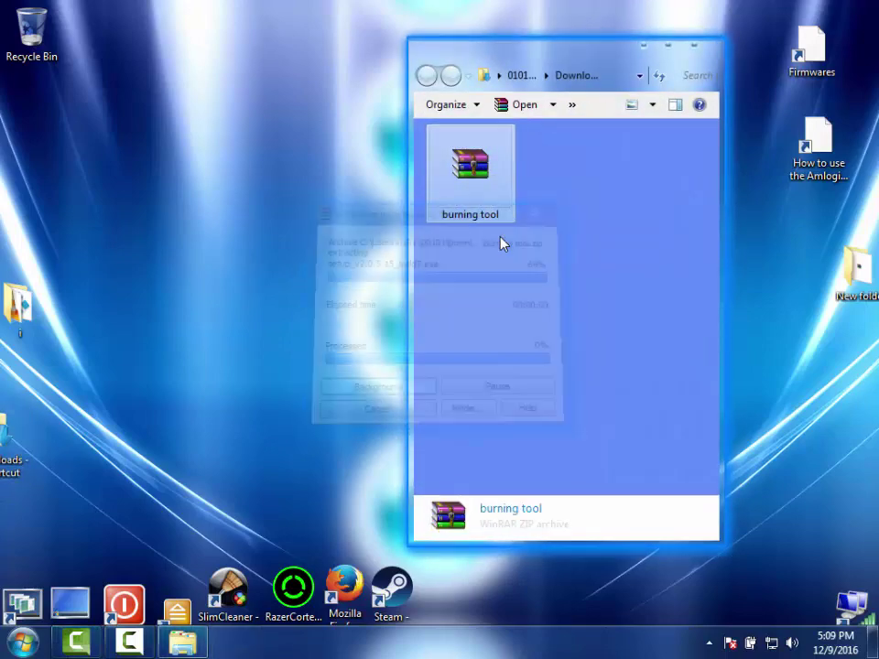
double_click(446, 165)
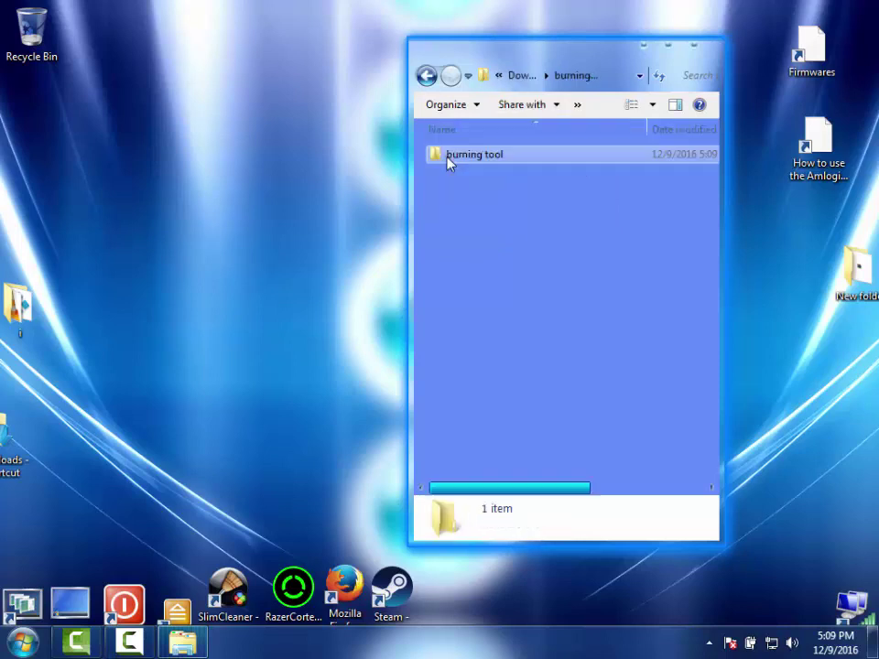
double_click(448, 163)
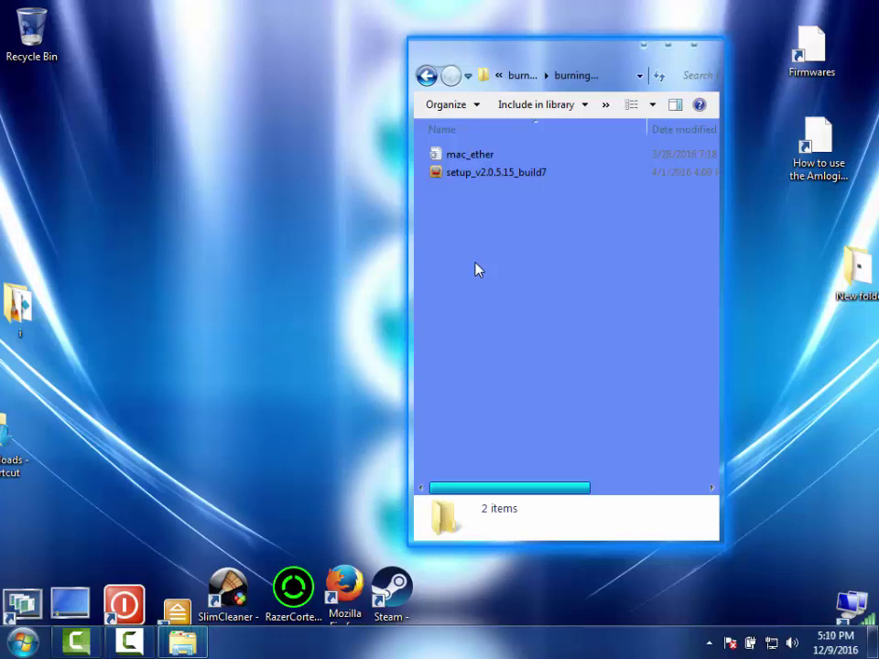
Run setup_v2.0.5.15_build7 as administrator and accept English as the setup language.
scroll(476, 269, right, 3)
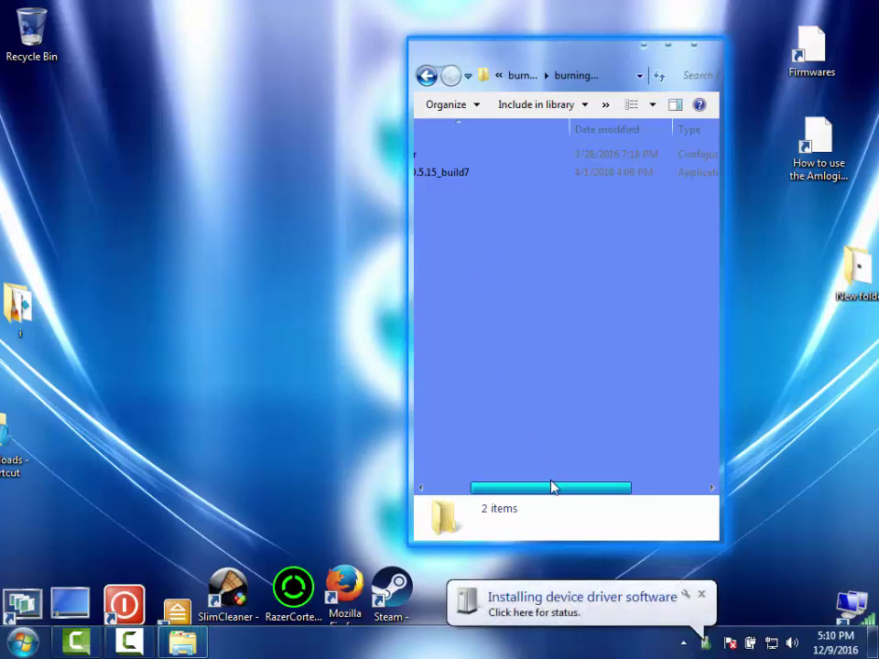
drag(553, 485, 482, 495)
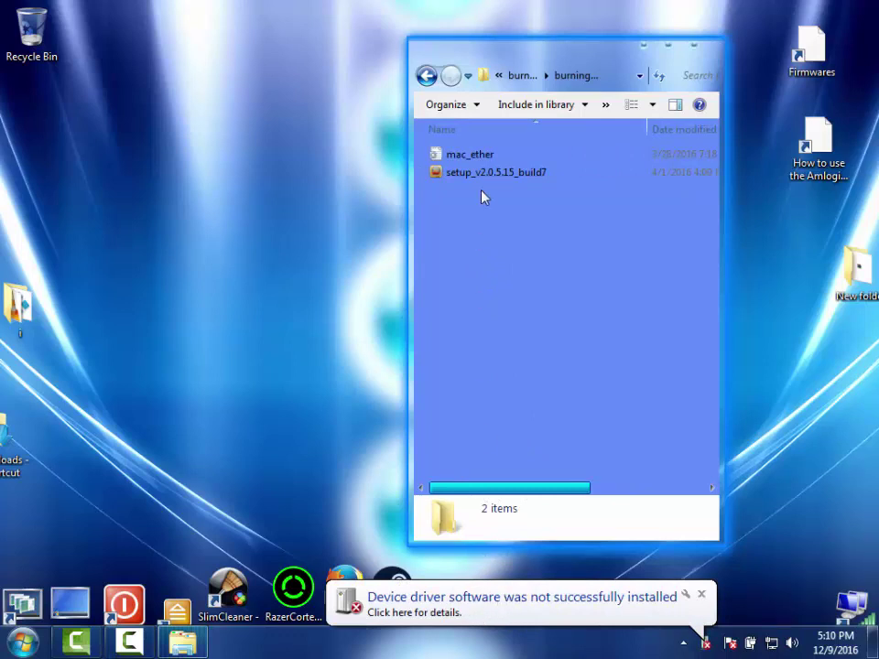
mouse_move(478, 181)
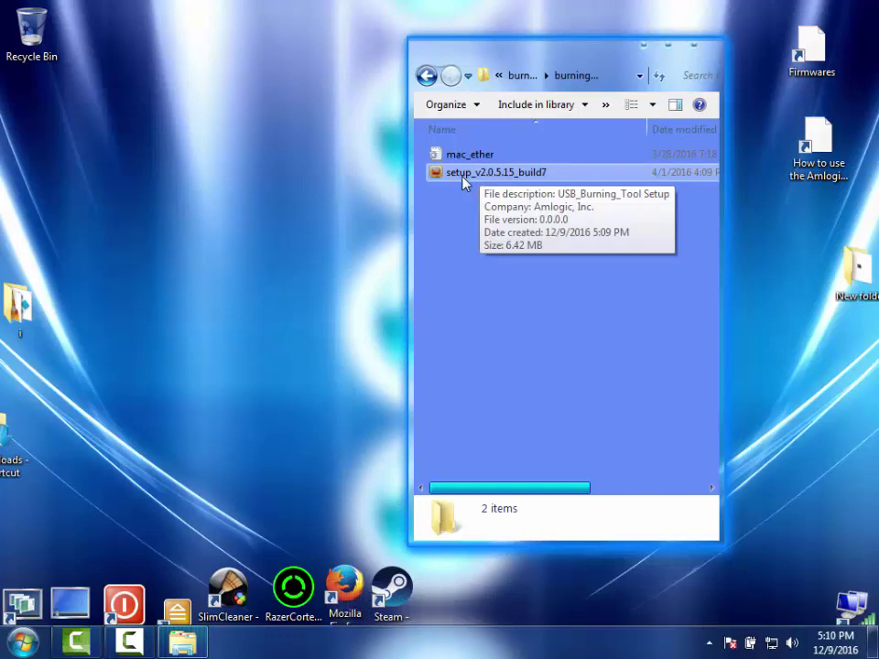
right_click(462, 180)
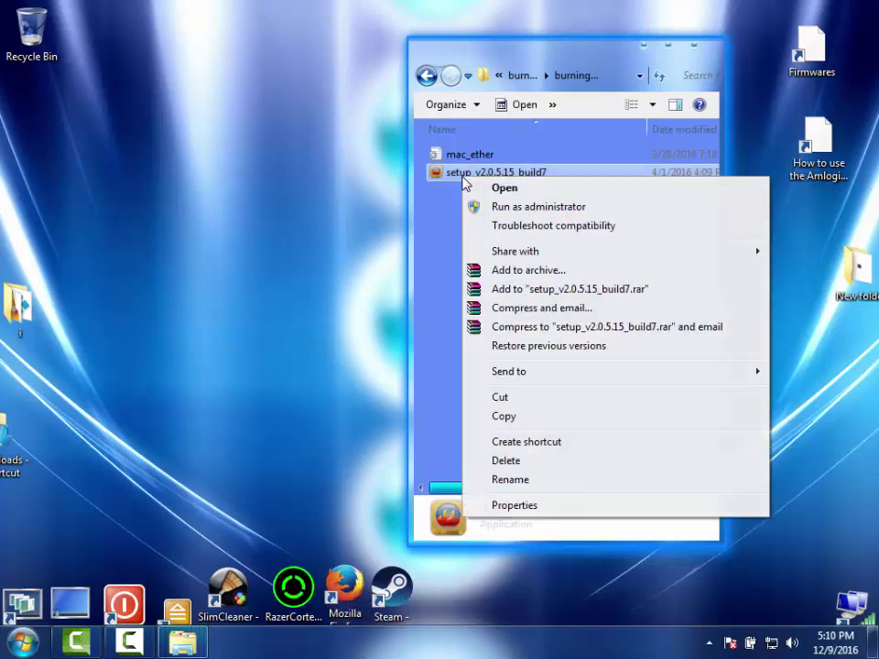
click(516, 208)
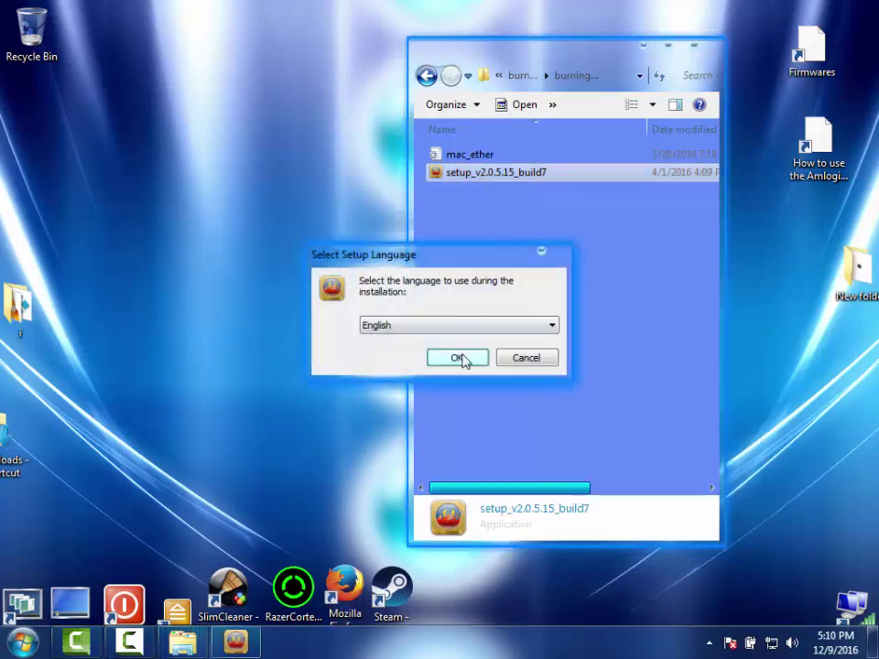
click(462, 365)
Install USB_Burning_Tool with the default destination and Start Menu folder, adding a desktop icon.
click(552, 455)
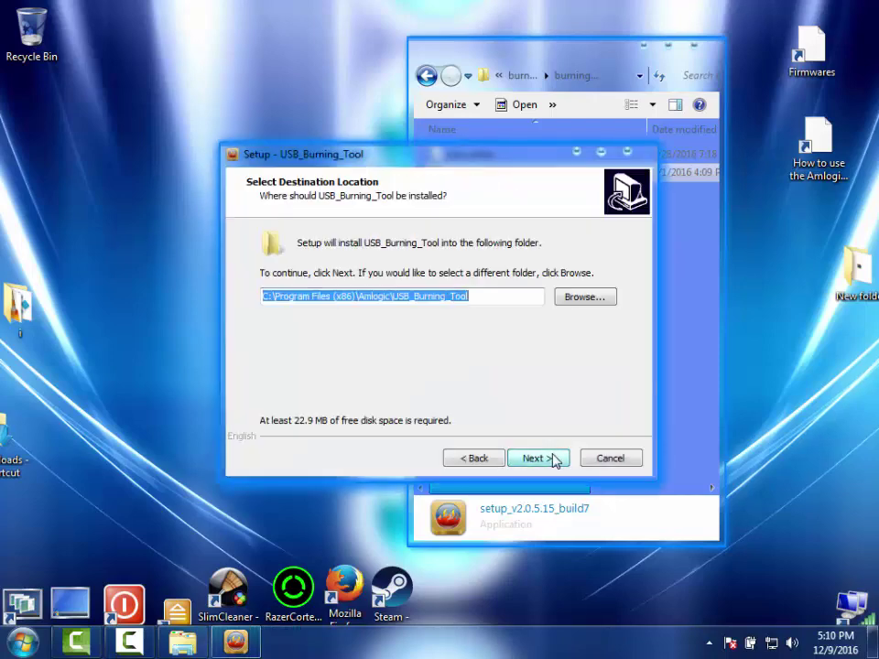
click(546, 461)
click(547, 461)
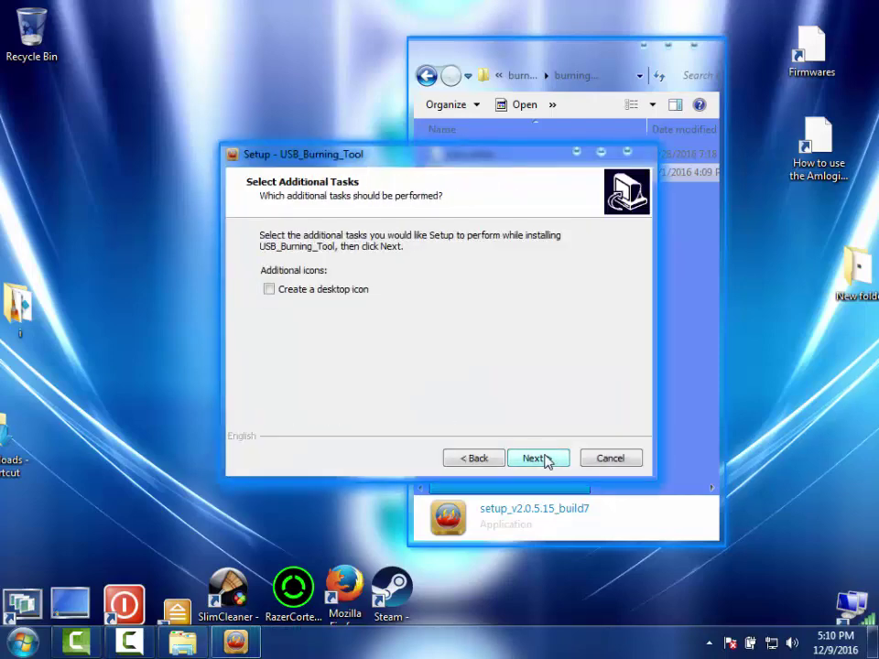
click(268, 289)
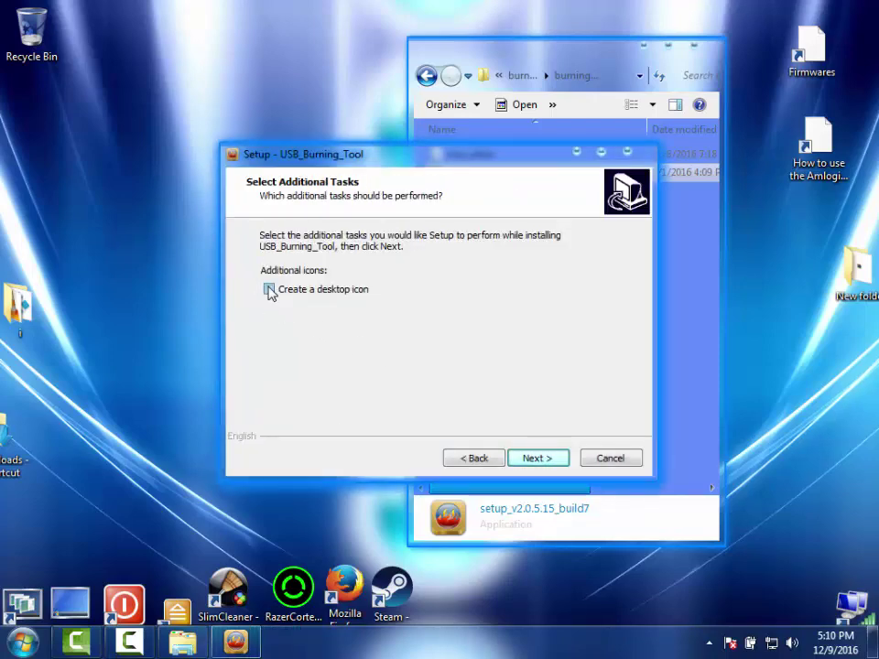
click(536, 462)
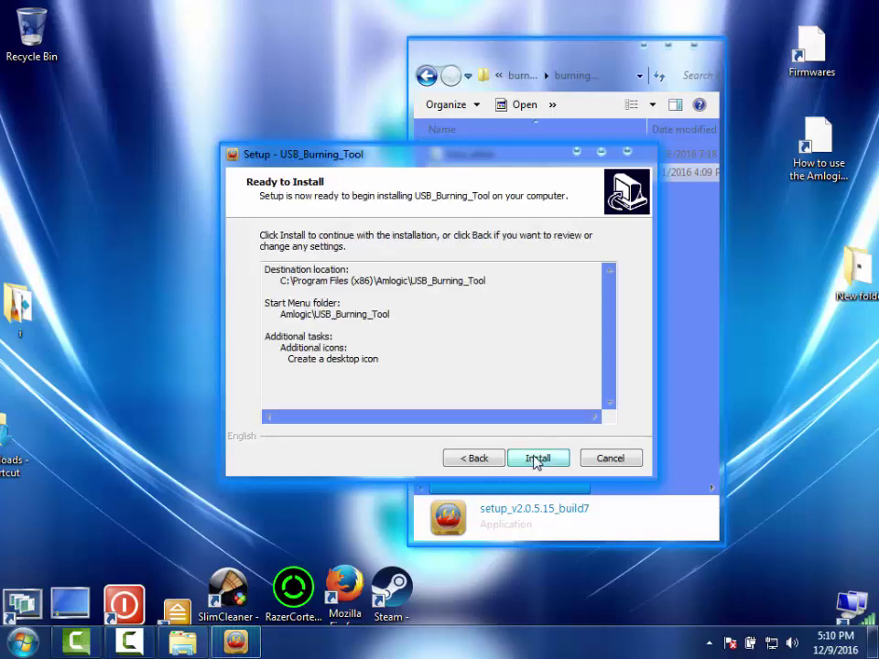
click(536, 459)
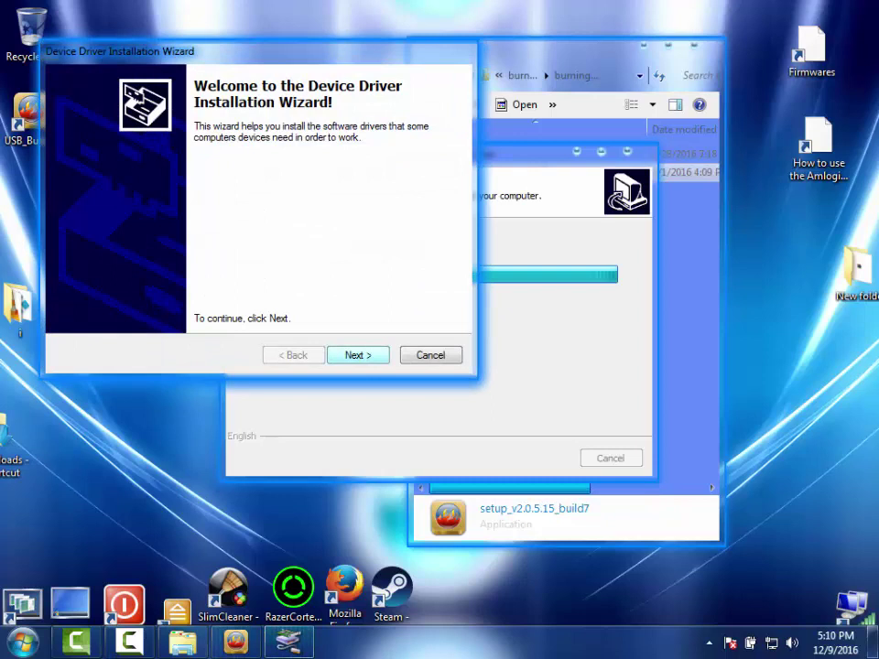
Install the device drivers through the driver wizard and finish the USB_Burning_Tool setup.
click(350, 355)
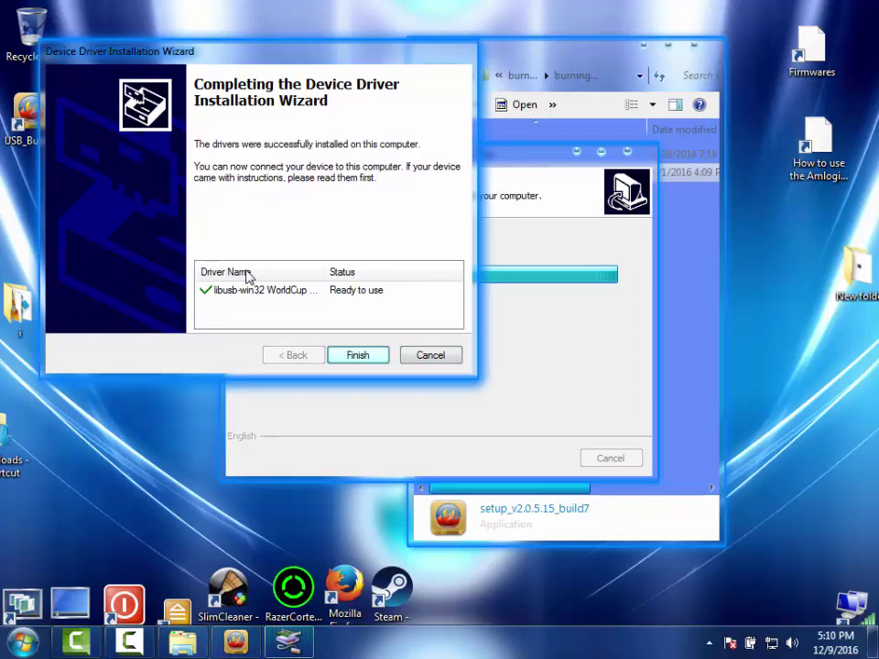
click(358, 357)
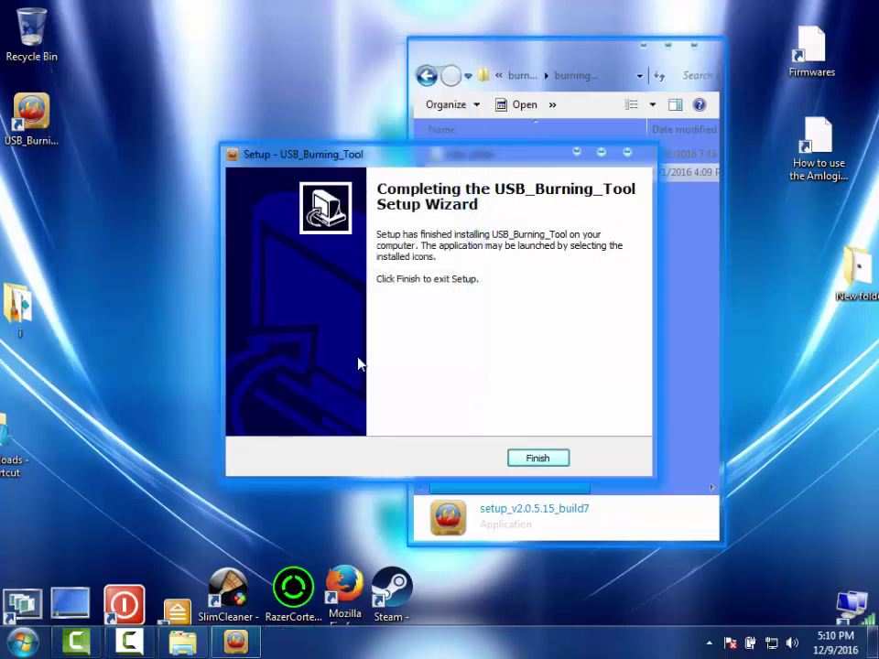
click(543, 462)
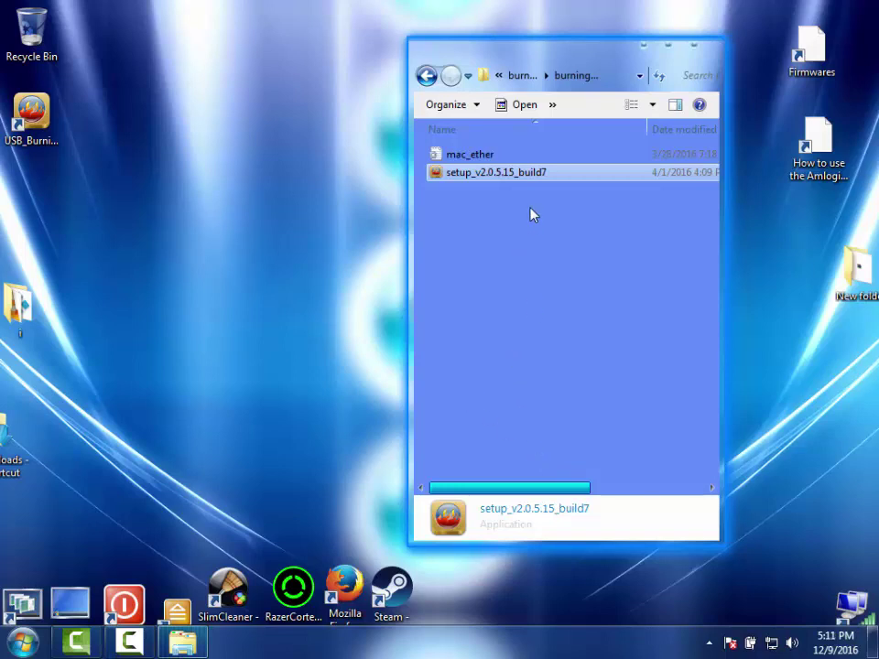
Open the Firmwares website from the desktop and look through listing pages 1, 5, 7 and 9 for TV box firmware.
drag(583, 58, 558, 45)
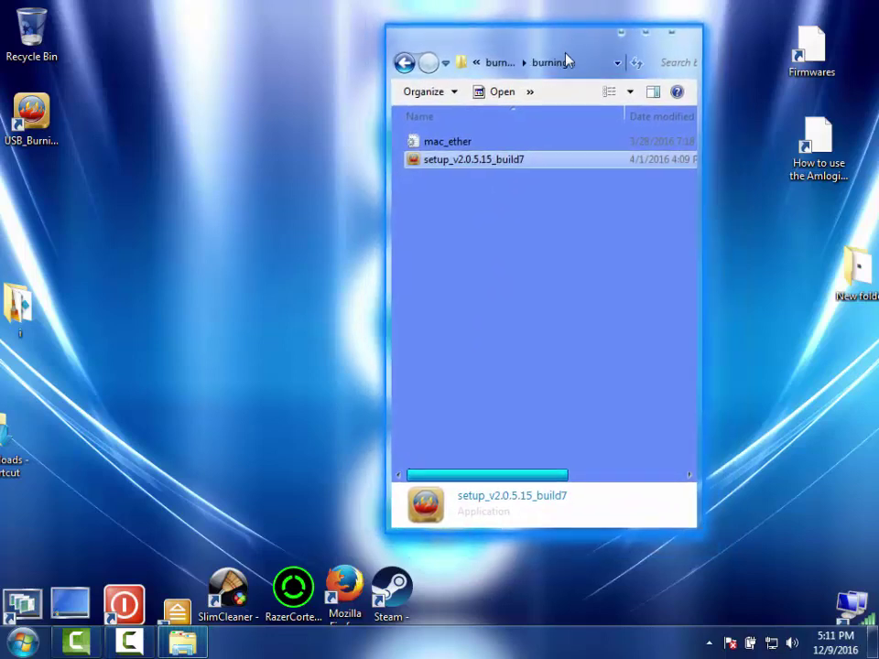
double_click(811, 55)
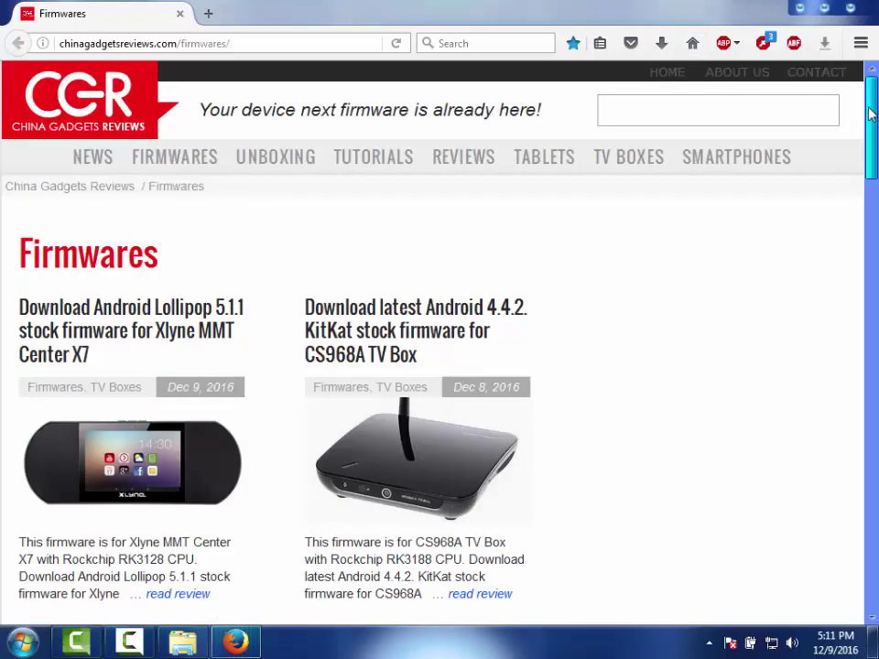
drag(871, 112, 869, 508)
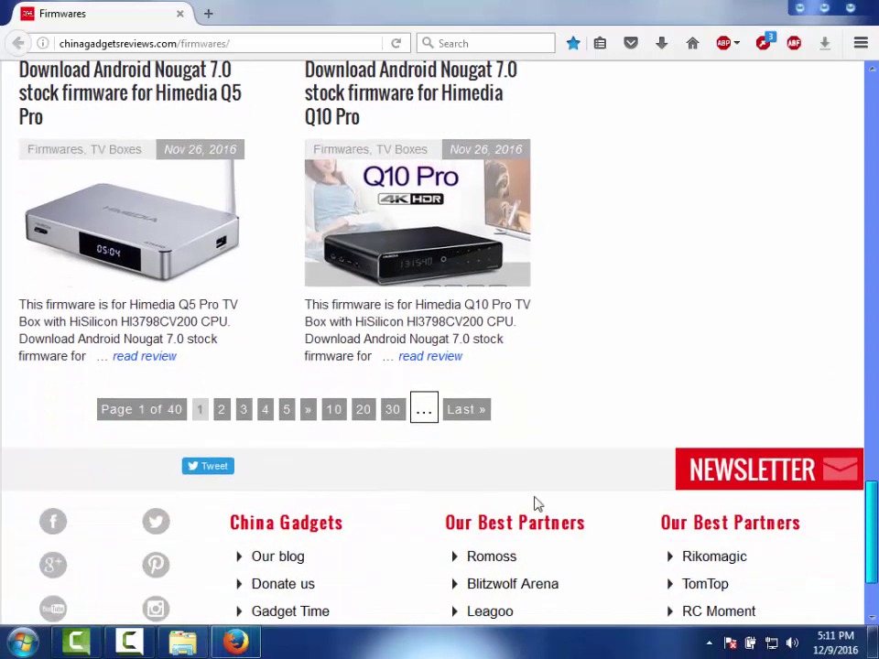
click(286, 409)
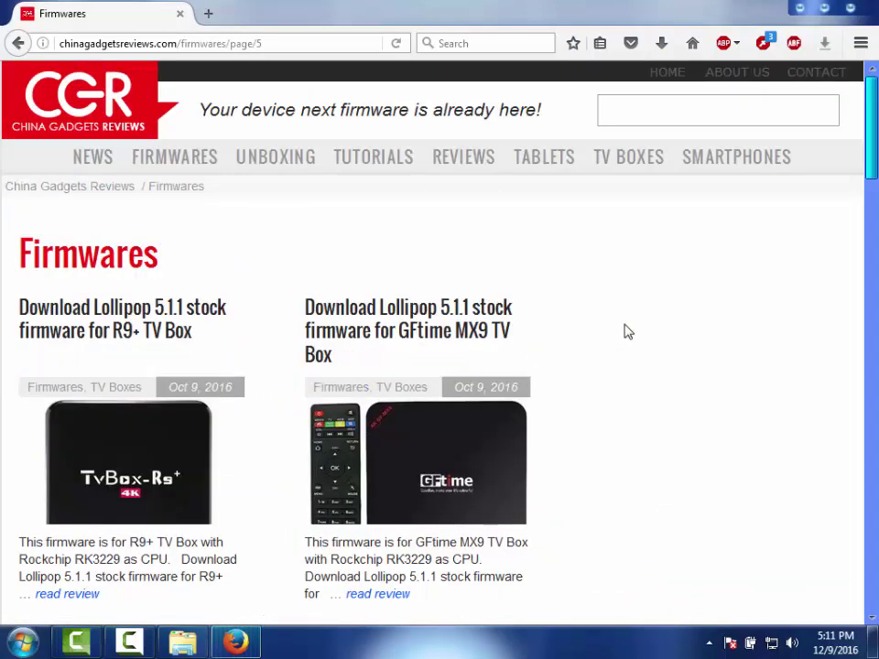
drag(871, 147, 876, 554)
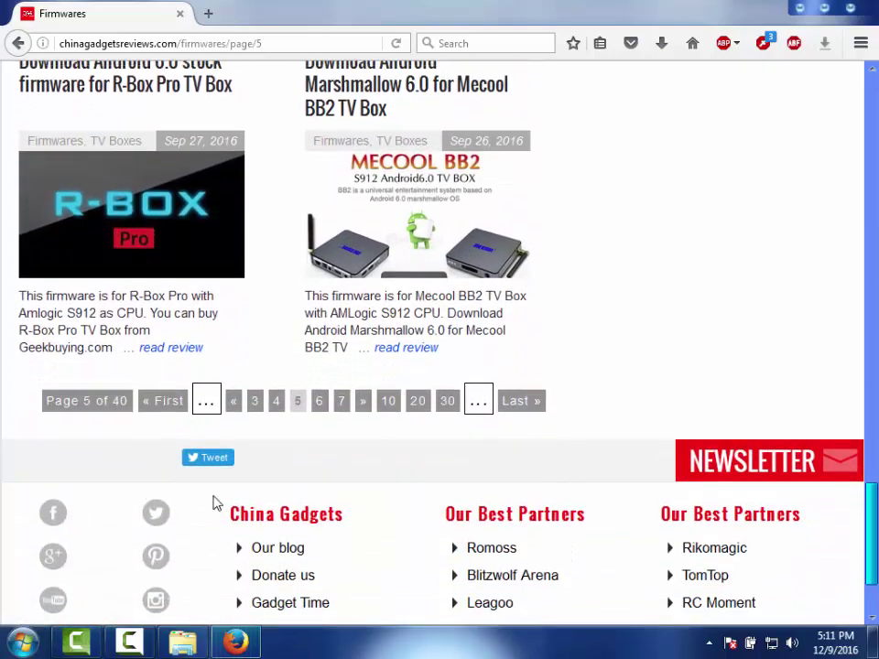
click(342, 402)
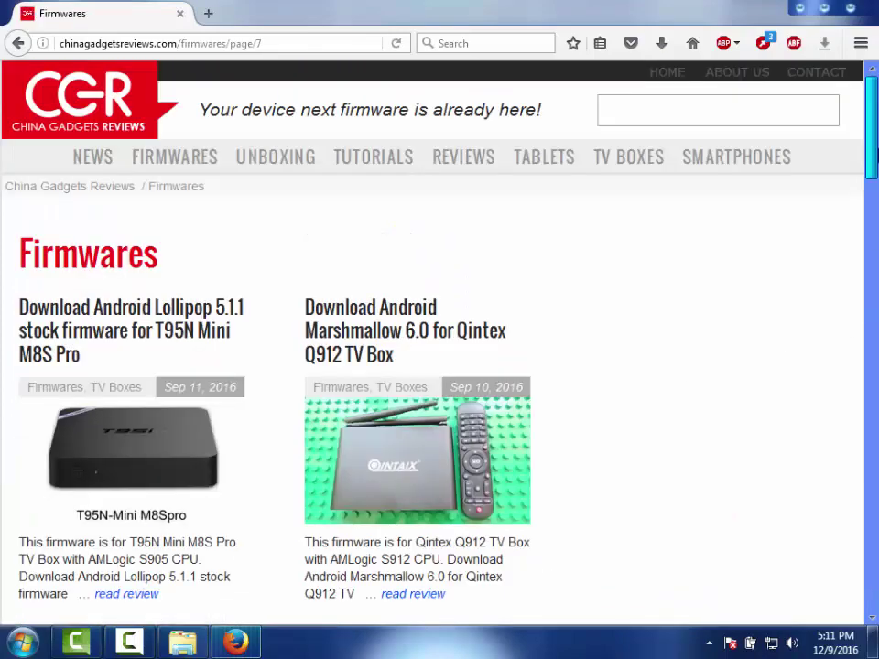
drag(872, 160, 848, 419)
scroll(652, 330, down, 10)
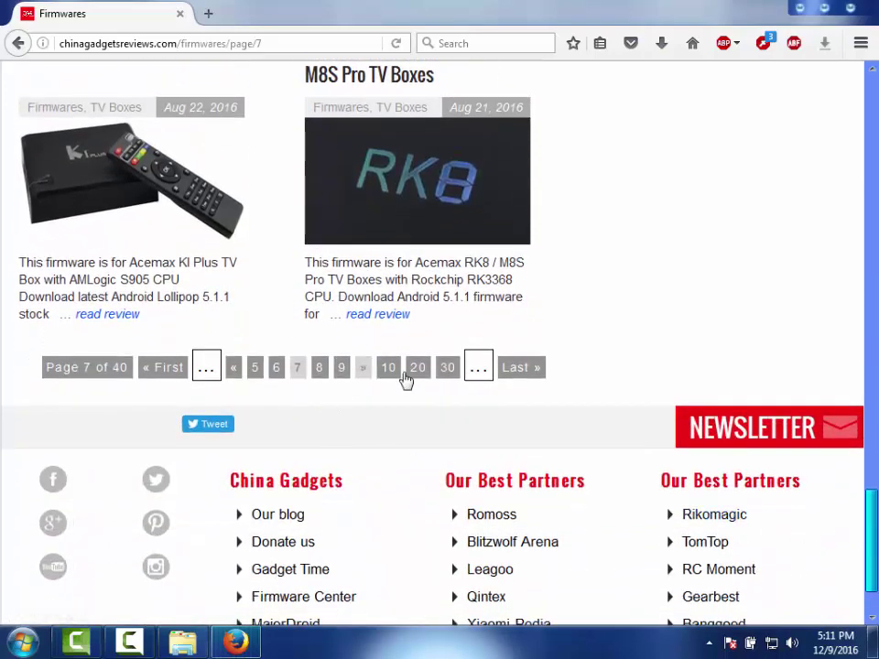
click(338, 377)
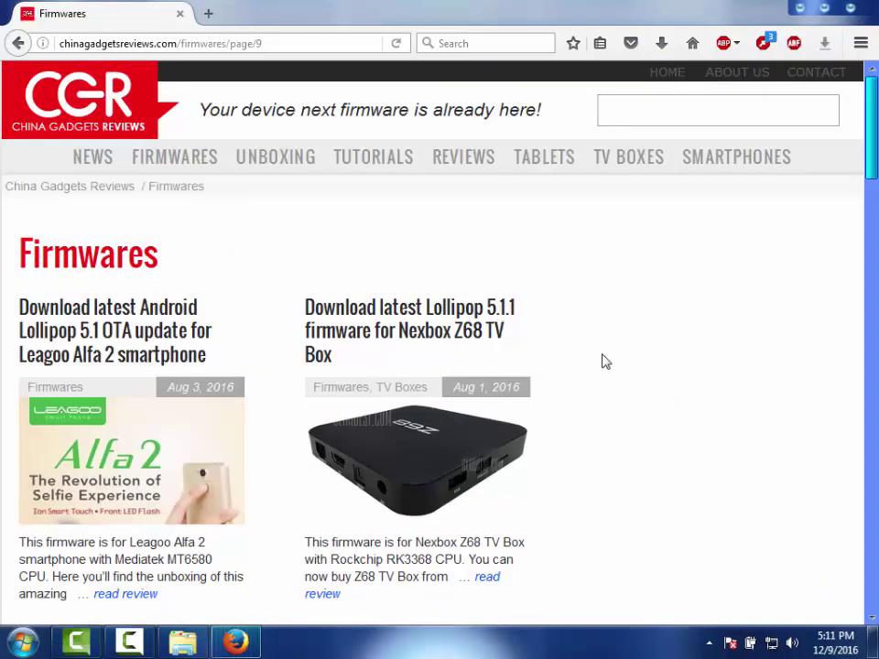
drag(874, 181, 874, 478)
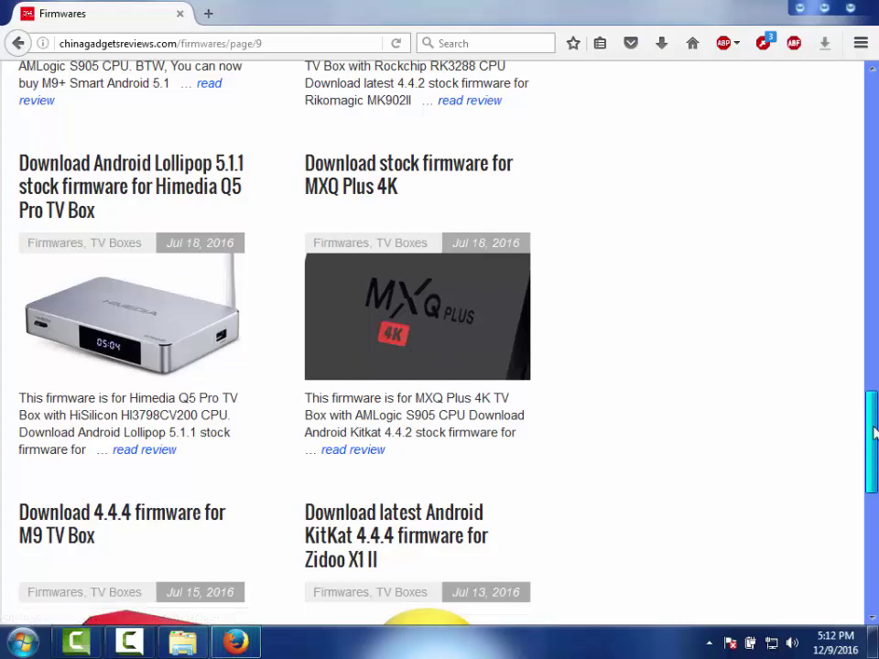
scroll(873, 430, down, 2)
drag(874, 451, 861, 524)
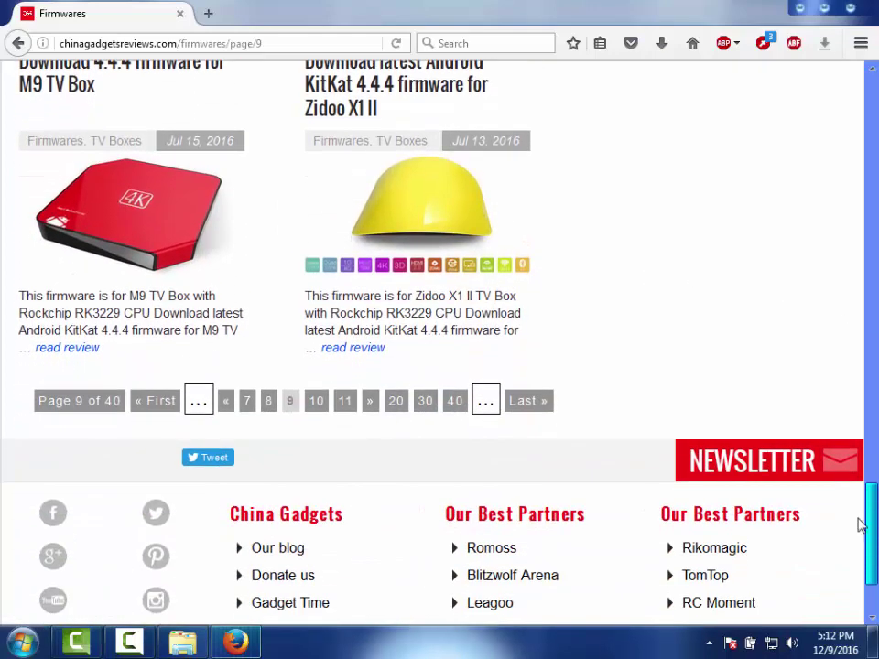
Look through listing page 11 of the Firmwares site and open the Hugsun MXQ Pro 5.1.1 firmware post.
click(349, 404)
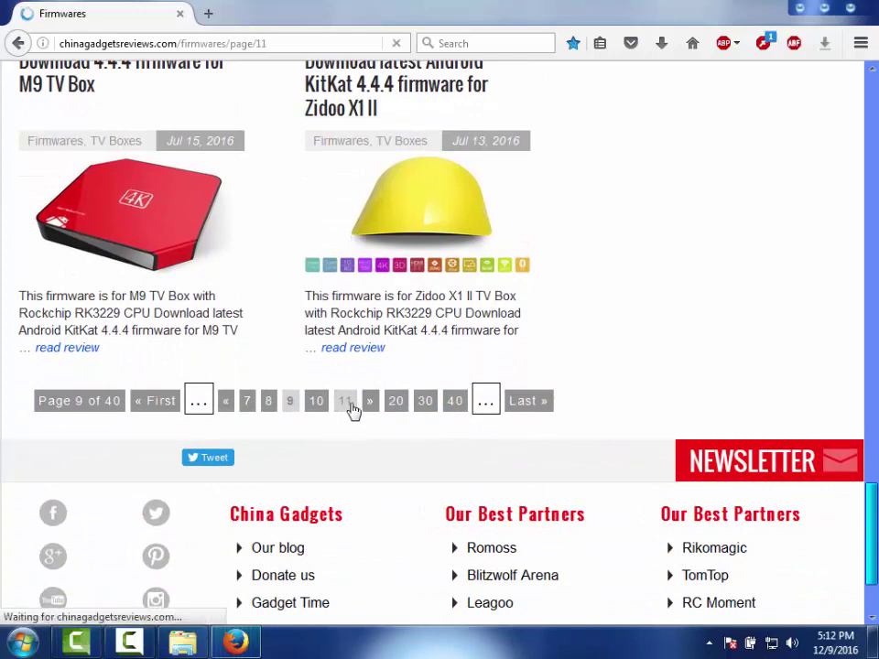
scroll(874, 209, down, 3)
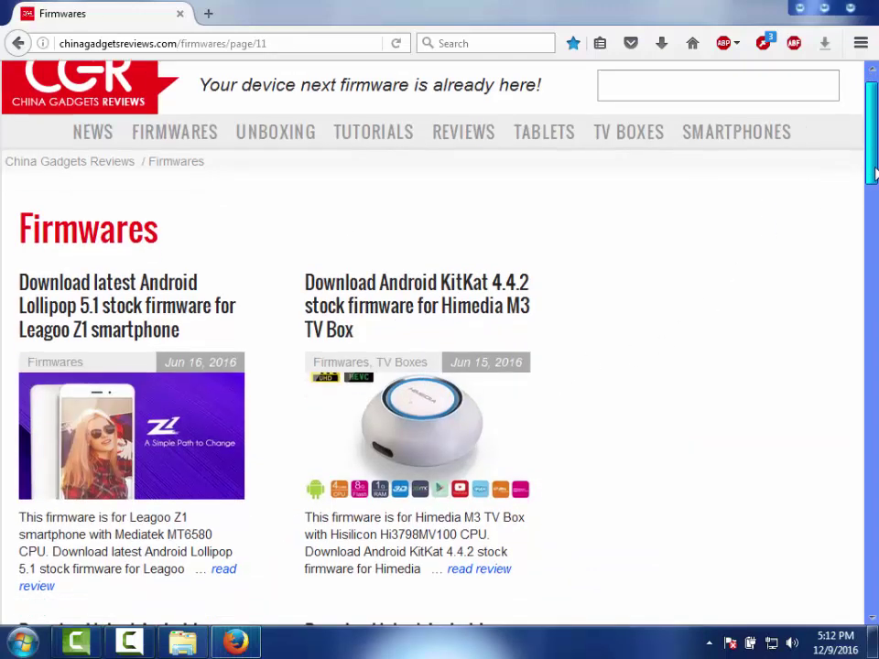
scroll(876, 233, down, 5)
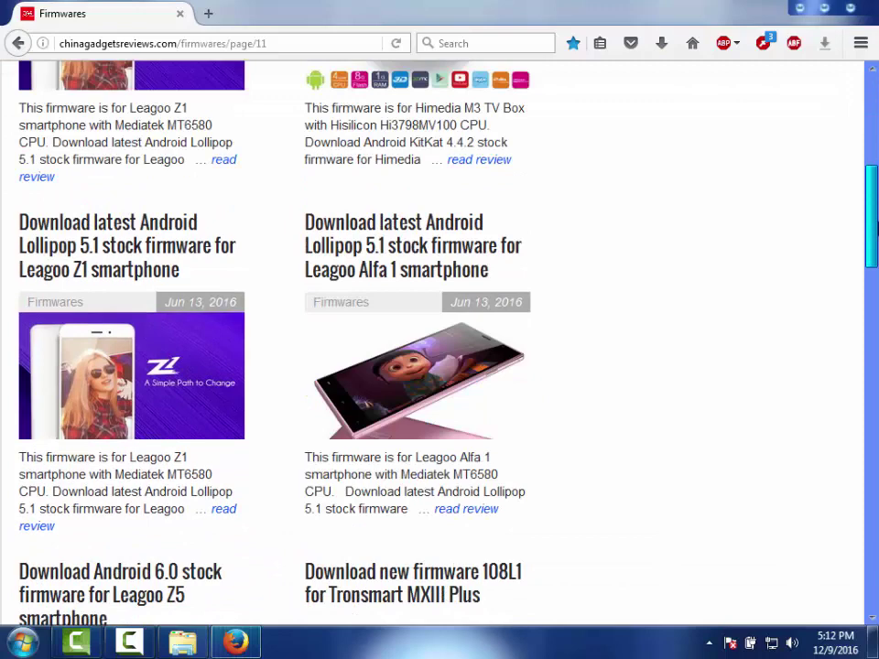
drag(876, 227, 874, 385)
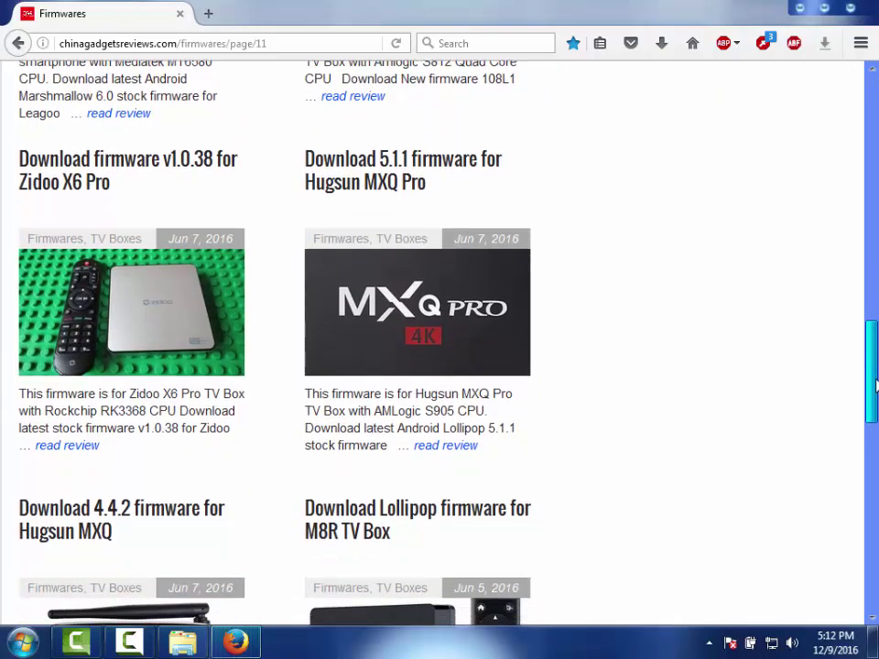
click(430, 310)
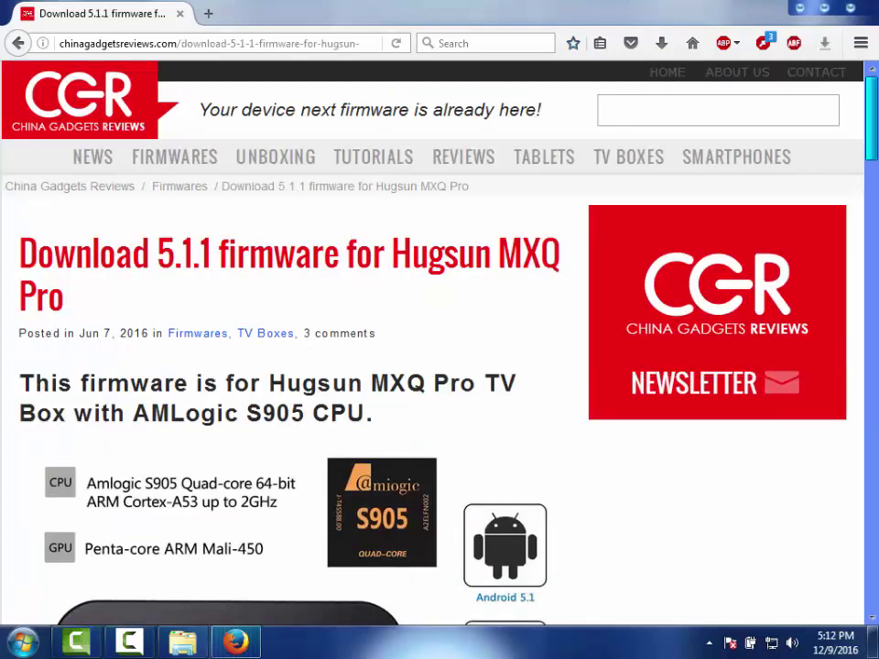
Start saving hugsun_s905_mxq_20160527.rar through the post's first Google Drive link, and exit the browser, cancelling the download.
drag(874, 142, 874, 247)
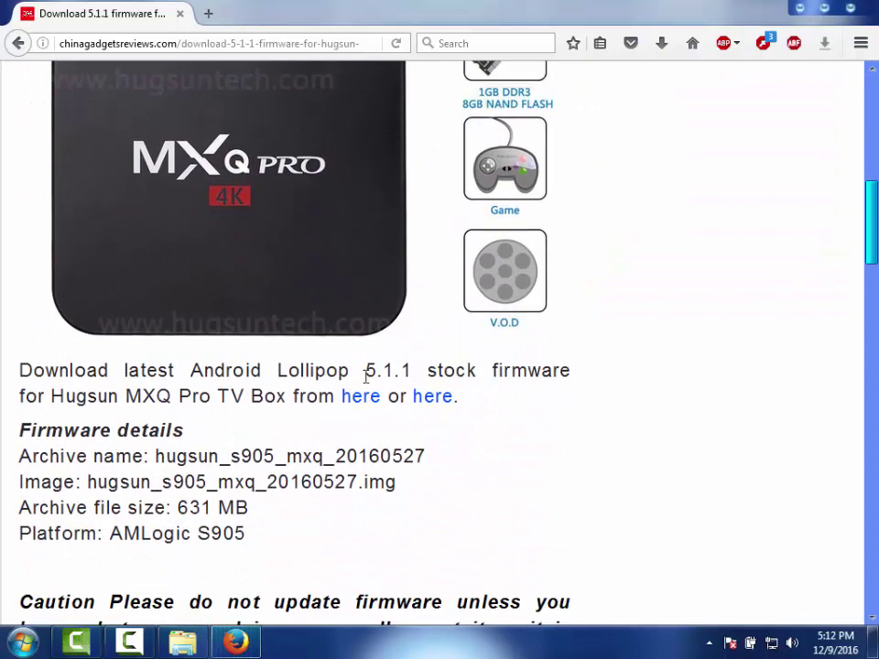
click(363, 399)
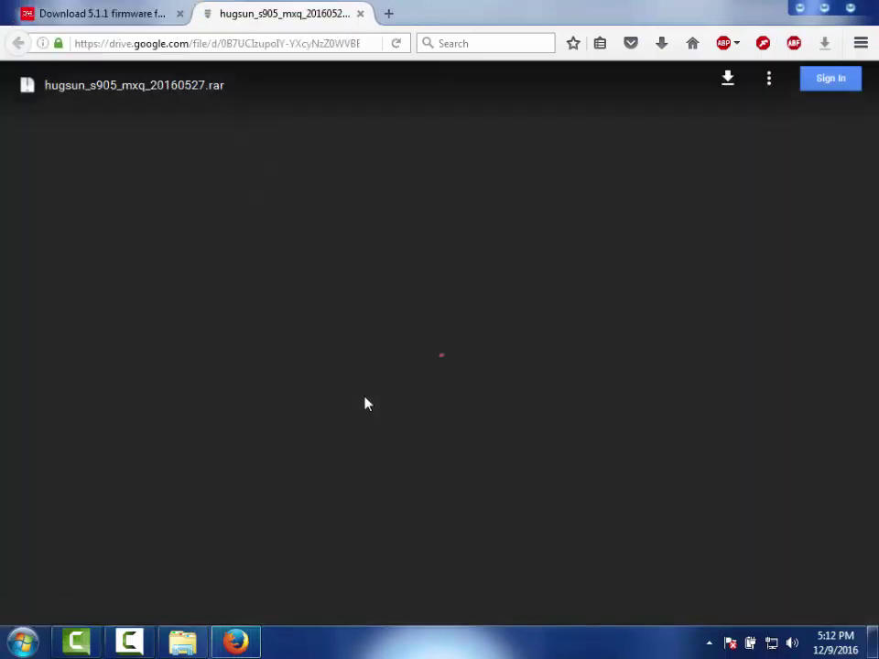
click(426, 358)
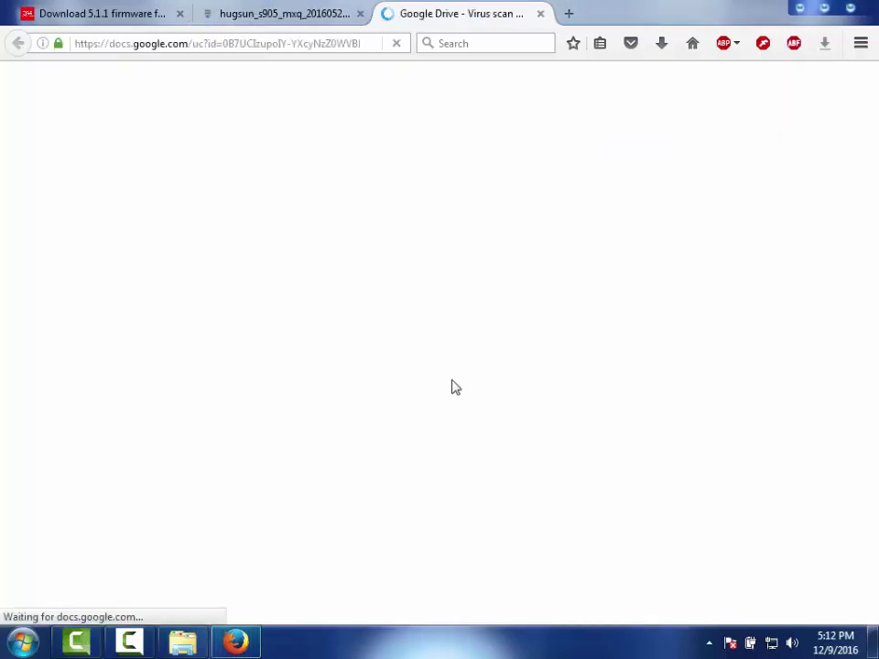
click(340, 237)
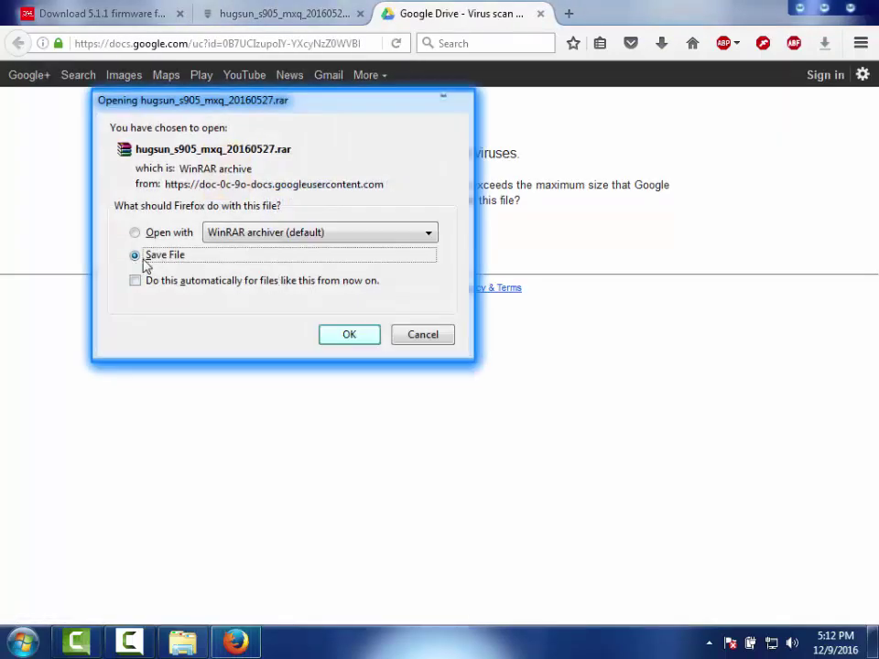
click(342, 335)
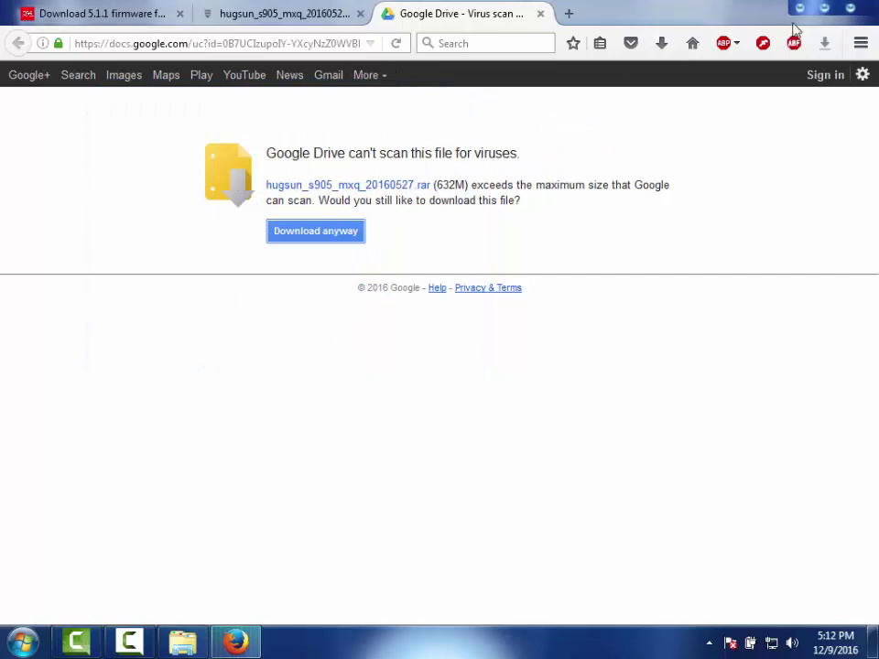
click(854, 10)
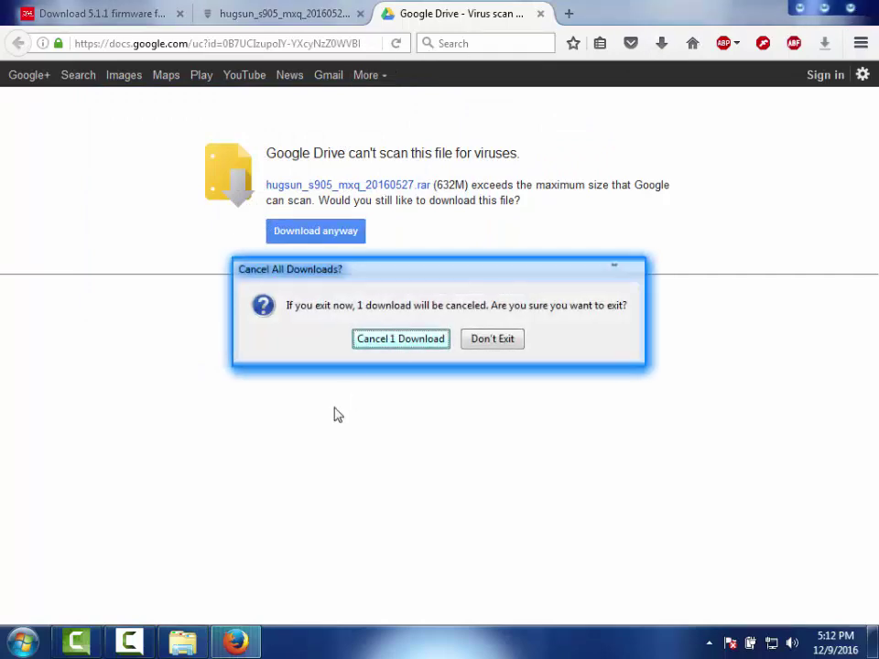
click(387, 345)
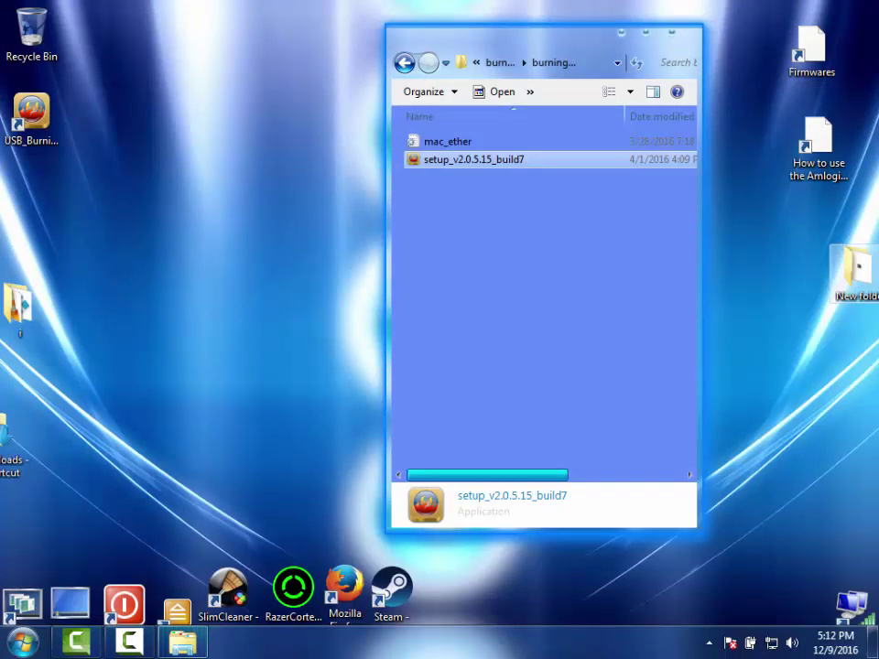
Open New folder on the desktop and extract the hugsun_s905_mxq_20160527 archive to a folder of the same name.
double_click(860, 271)
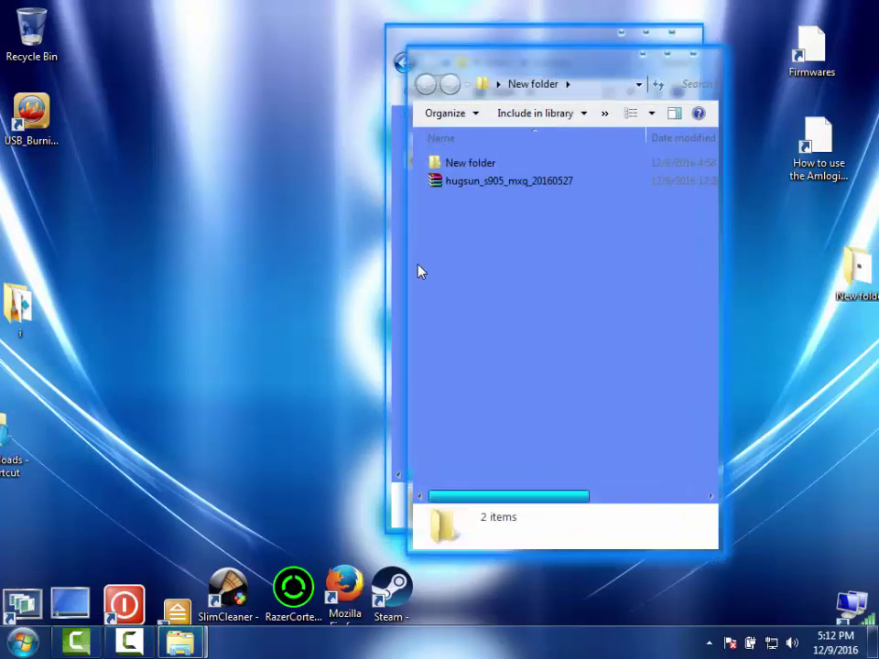
drag(410, 263, 590, 276)
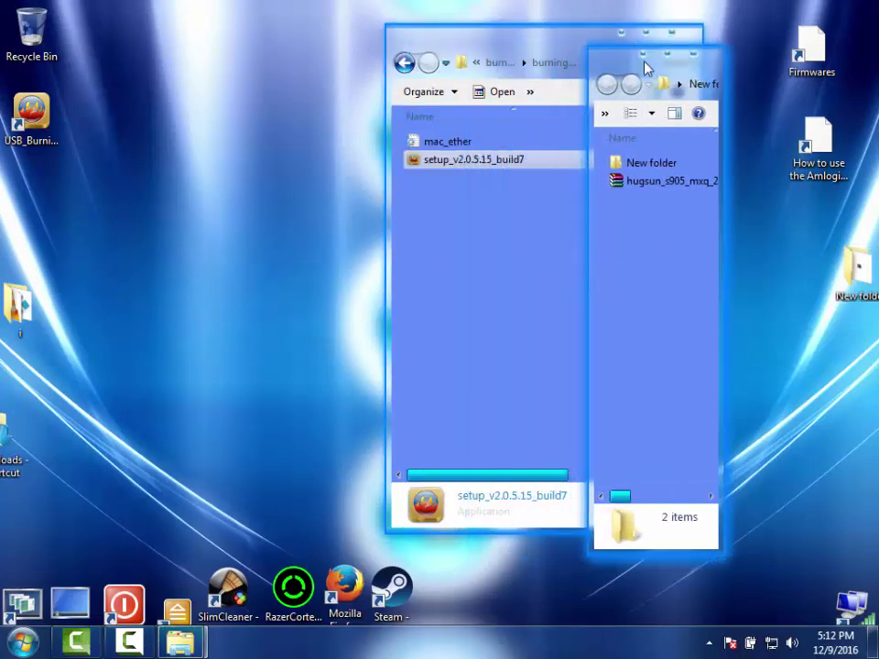
drag(647, 67, 764, 46)
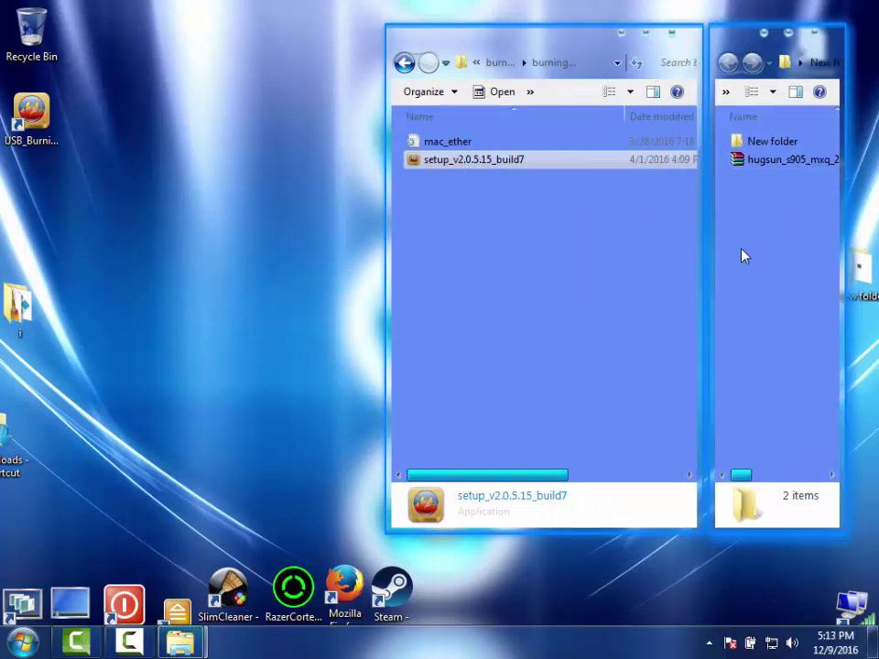
right_click(738, 162)
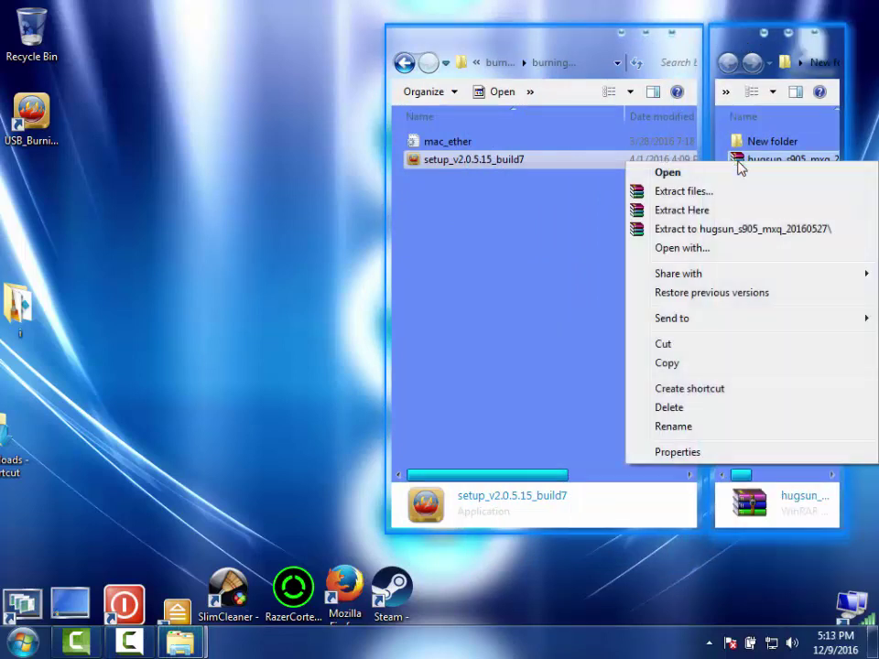
click(674, 228)
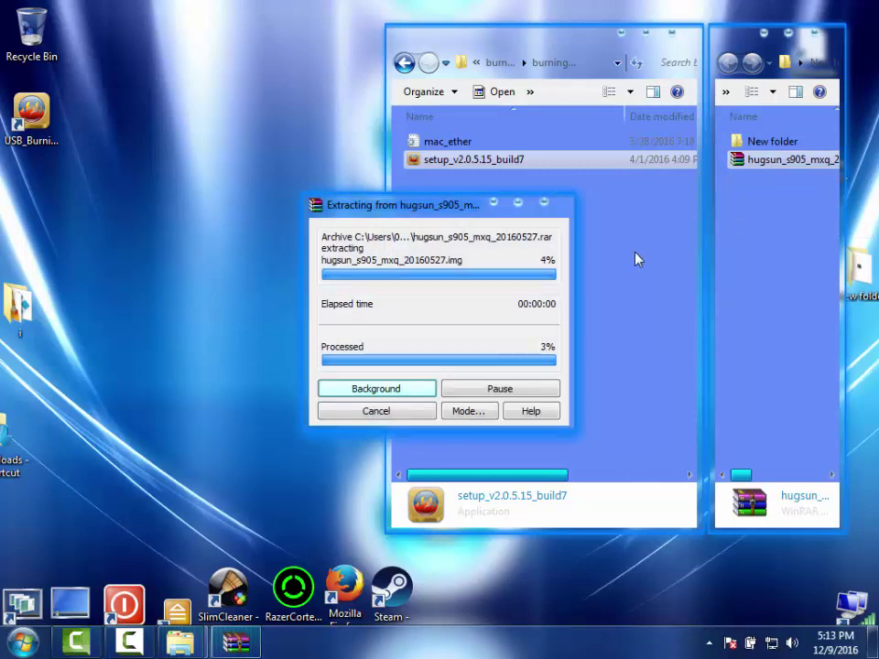
drag(454, 220, 218, 204)
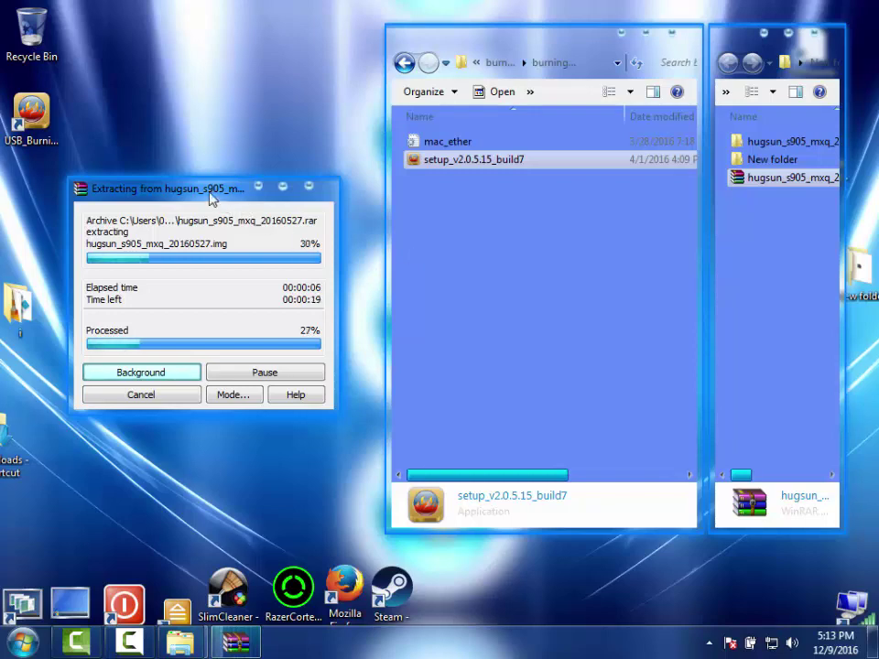
drag(215, 195, 370, 209)
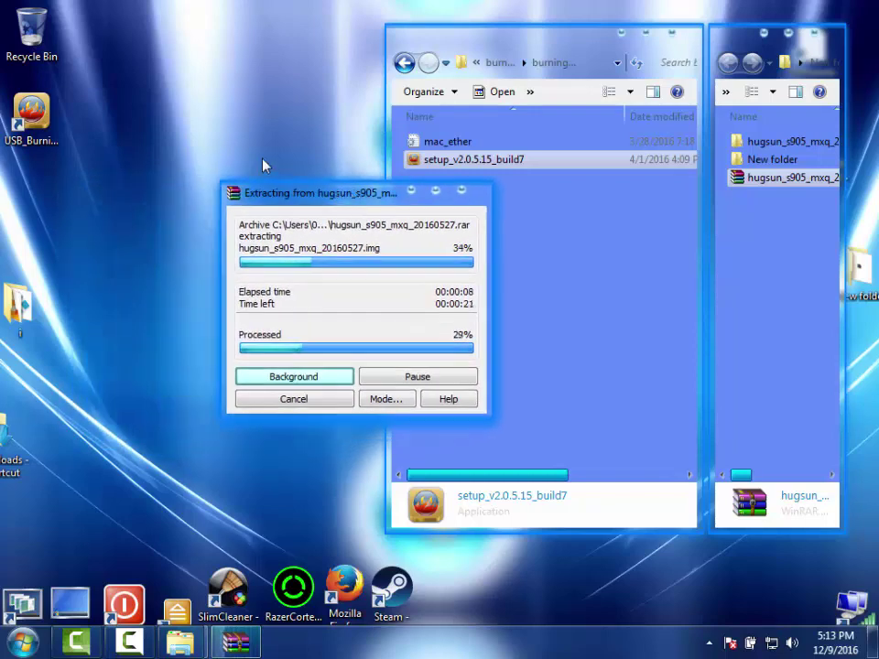
Open the file location of the USB_Burning_Tool desktop shortcut and create a new folder there.
right_click(31, 122)
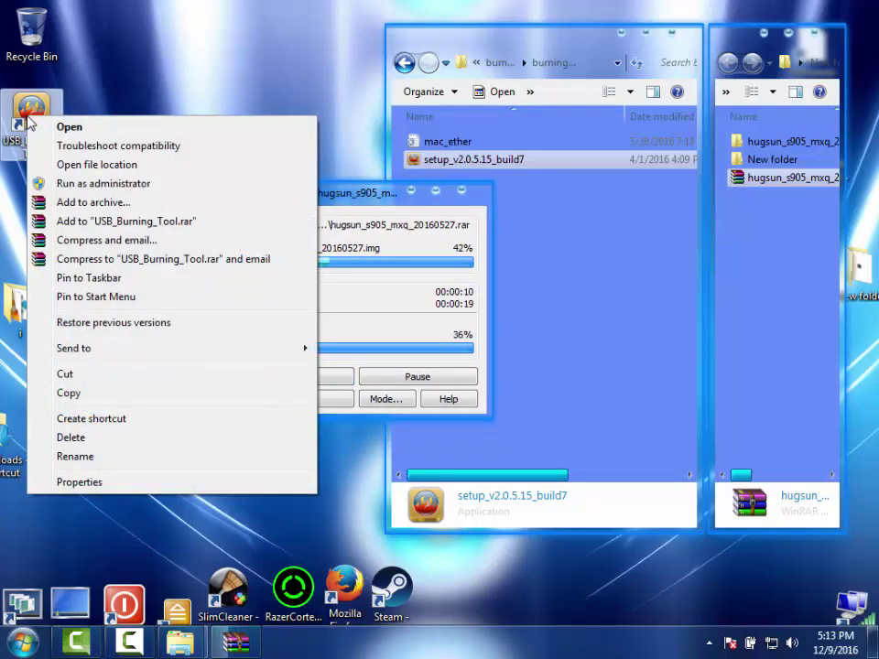
click(71, 164)
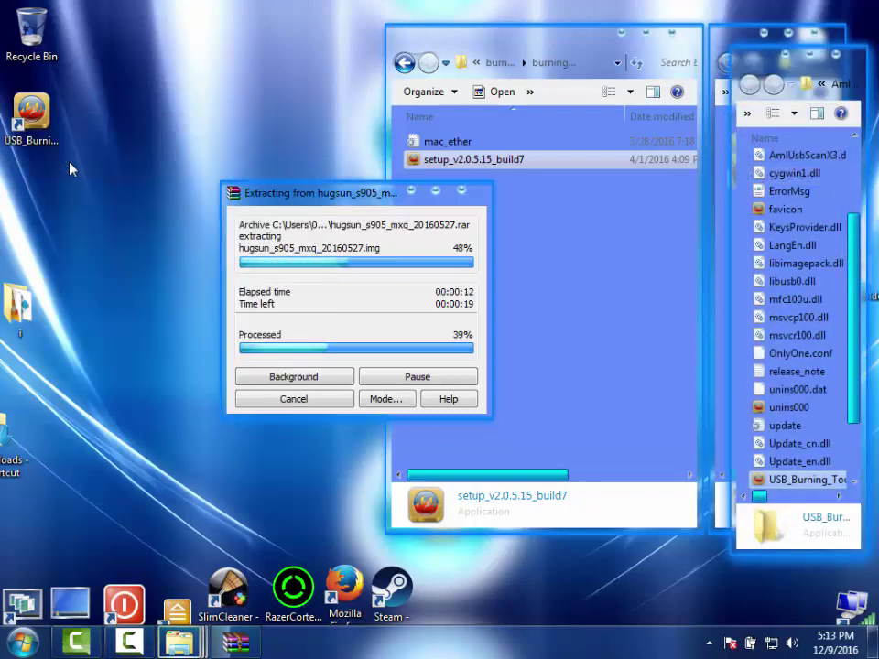
drag(727, 66, 92, 68)
scroll(187, 231, up, 2)
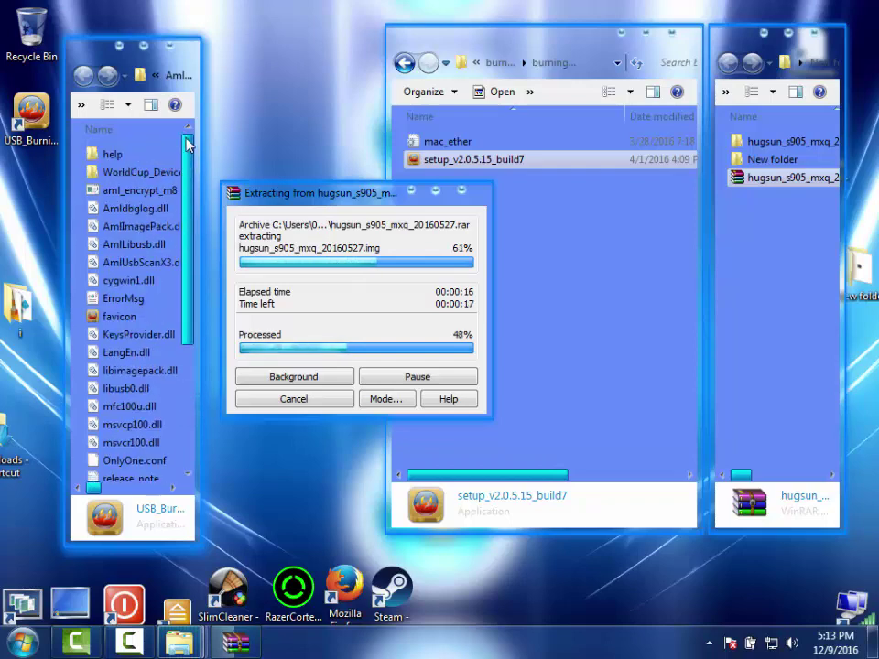
right_click(81, 194)
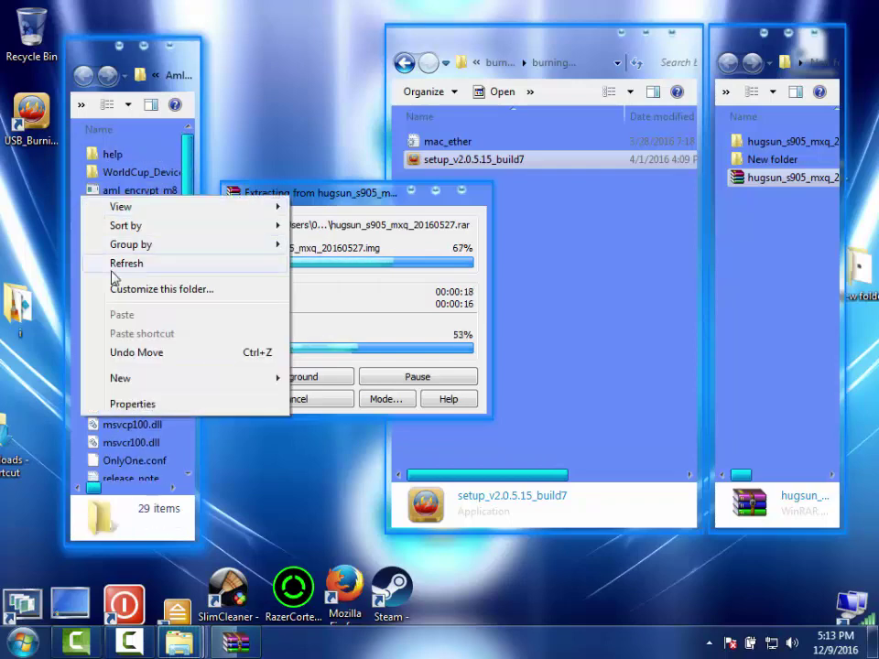
mouse_move(245, 384)
click(348, 379)
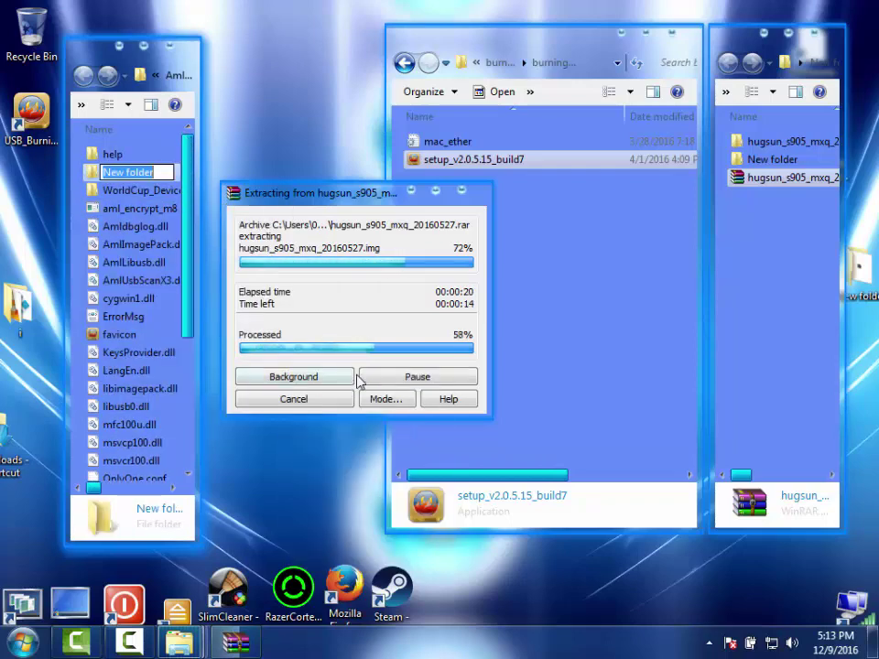
text(LI)
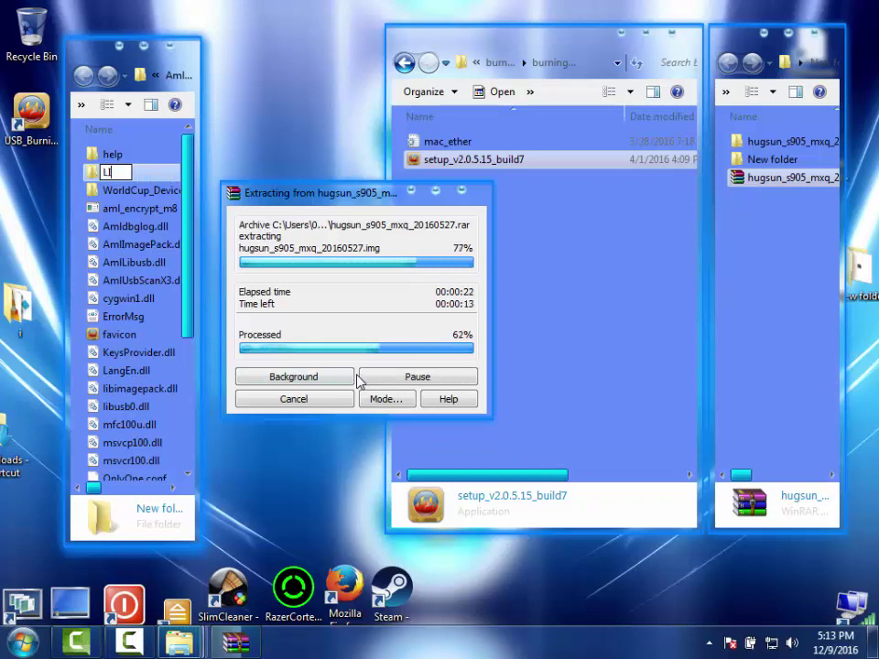
text(CENSE)
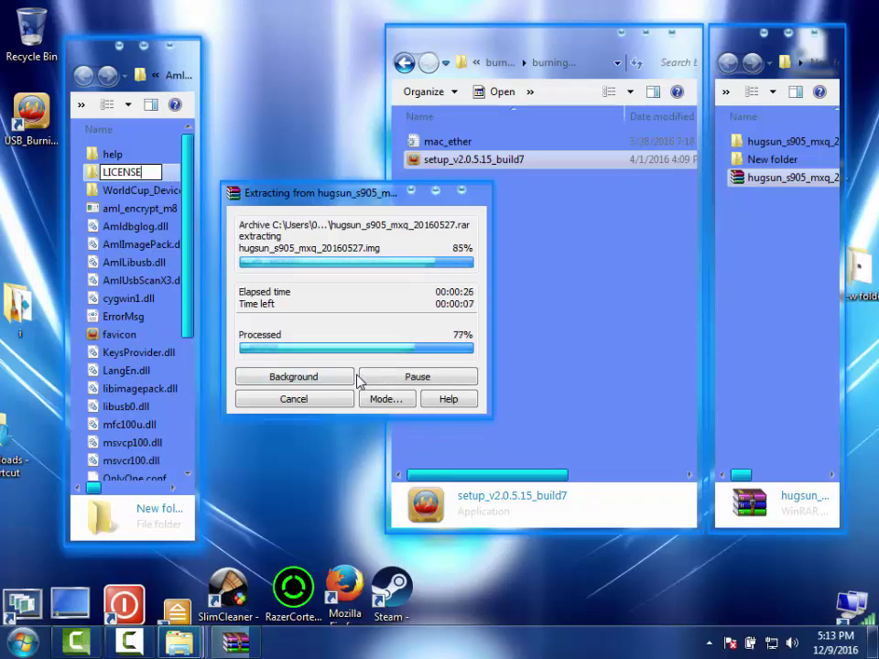
key(BackSpace)
key(BackSpace)
key(BackSpace)
key(BackSpace)
key(BackSpace)
key(BackSpace)
key(BackSpace)
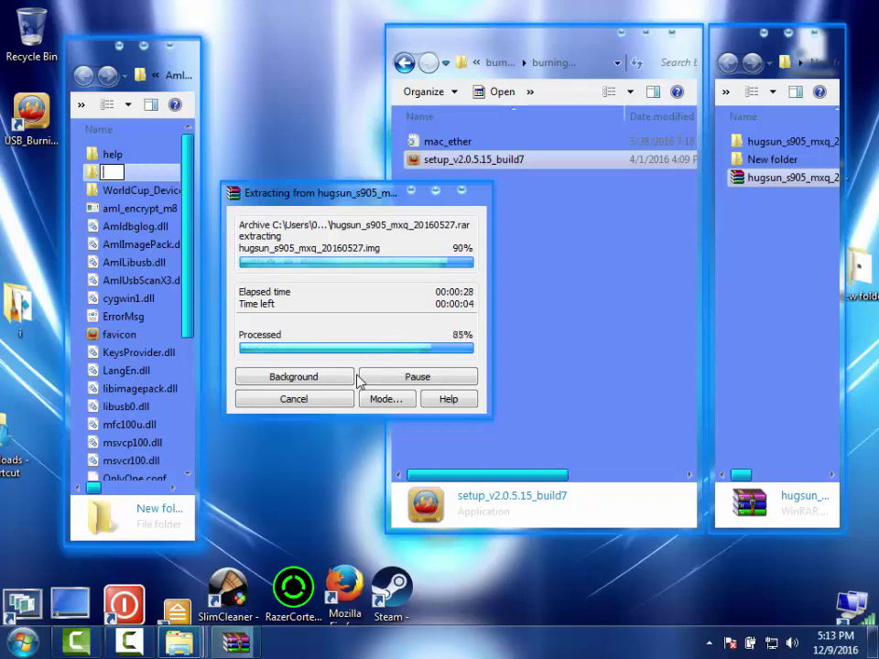
Name the new folder in the burning tool's program directory license.
text(lic)
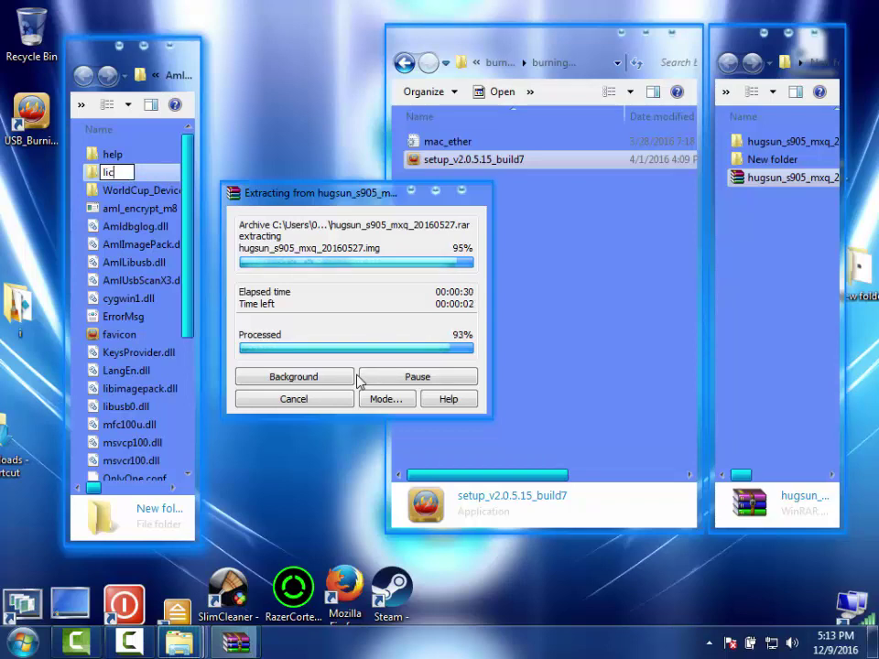
text(ense)
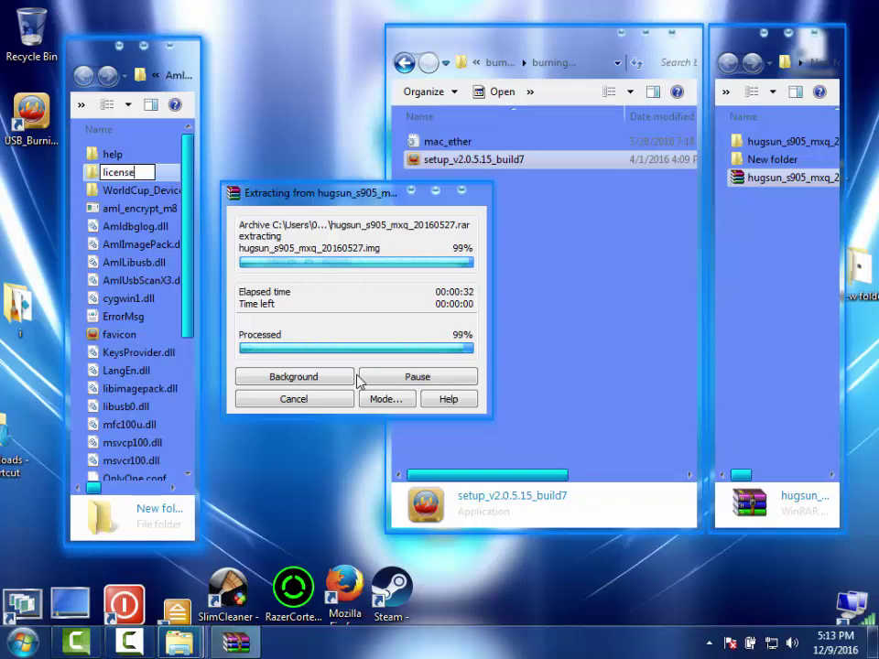
key(Return)
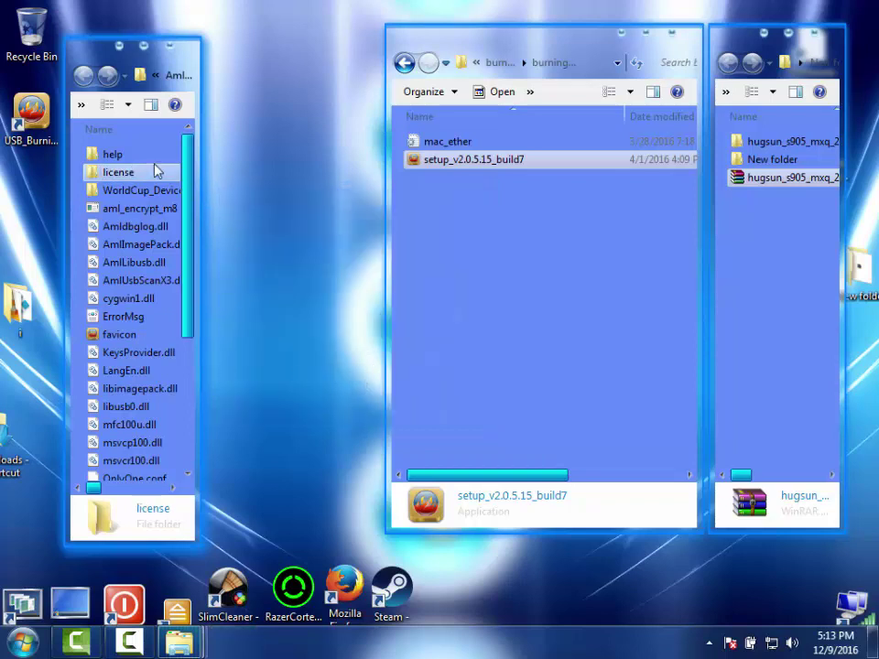
Open the license folder and move the mac_ether file into it from the burning tool setup folder.
double_click(119, 172)
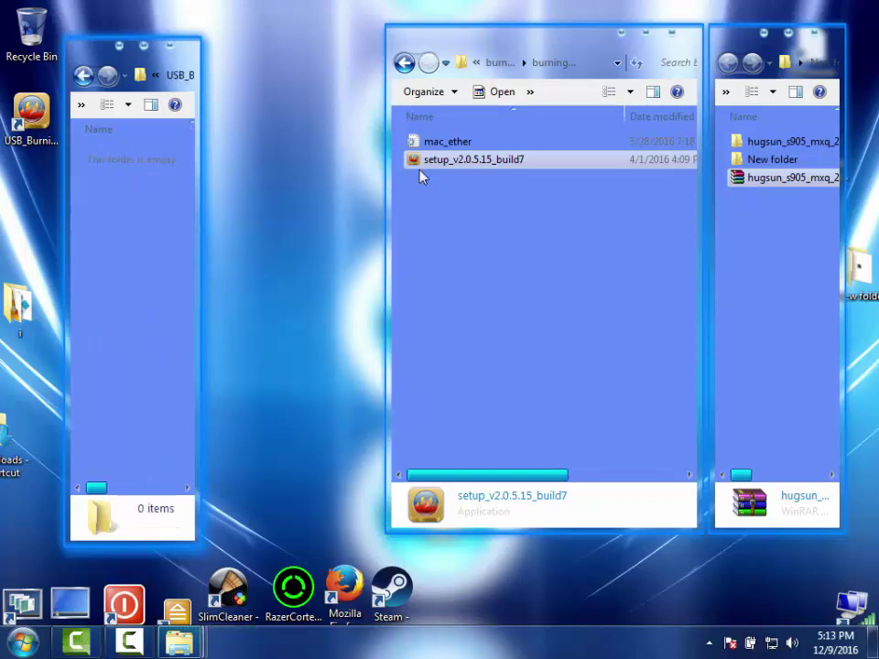
click(441, 145)
drag(436, 146, 151, 243)
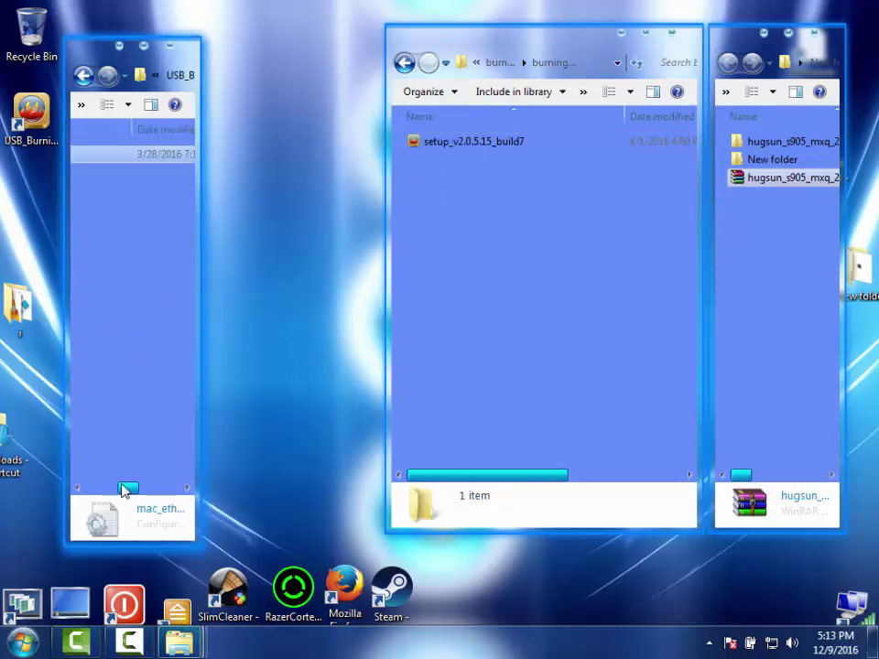
drag(125, 490, 85, 488)
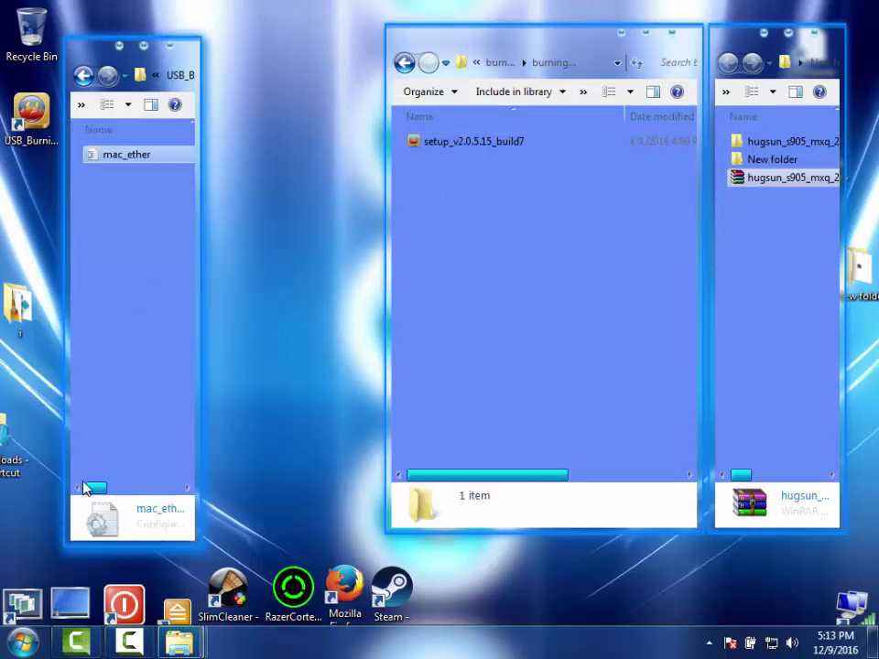
Move the hugsun_s905_mxq_20160527 disc image from the extracted firmware folder into the license folder.
double_click(760, 159)
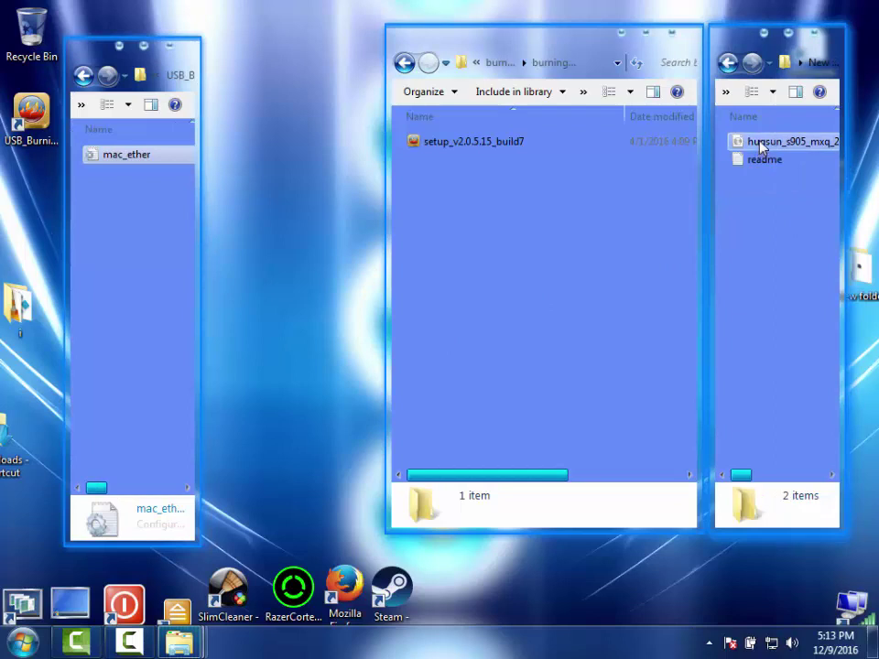
drag(760, 148, 130, 263)
drag(127, 493, 77, 487)
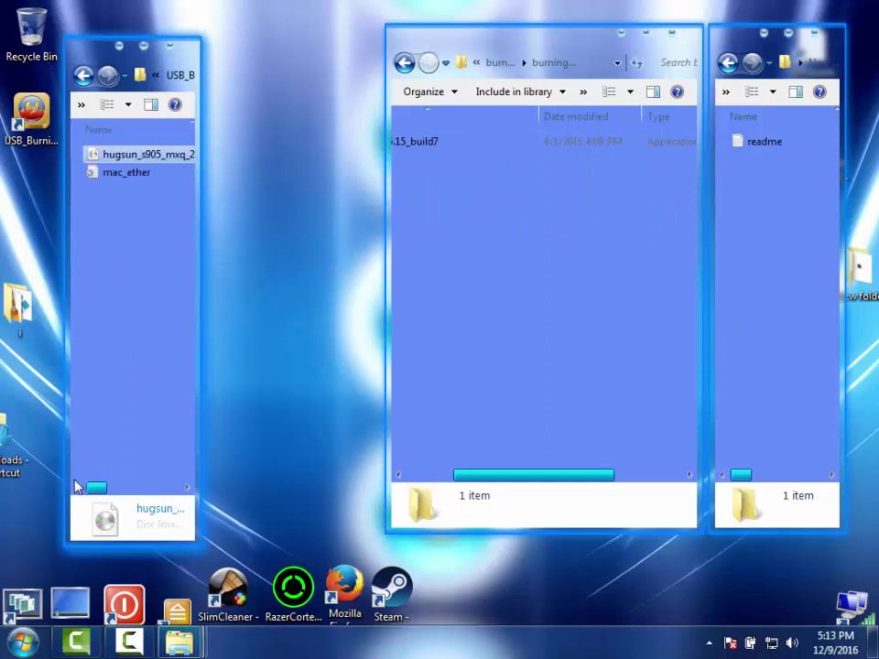
Return to the USB_Burning_Tool program folder and run the USB_Burning_Tool application as administrator.
click(87, 77)
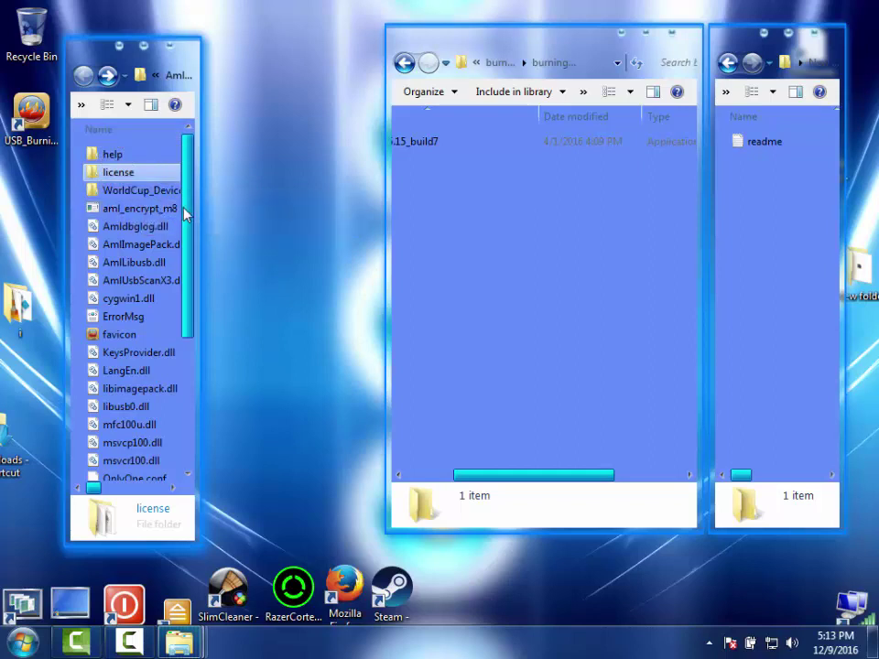
drag(185, 214, 199, 365)
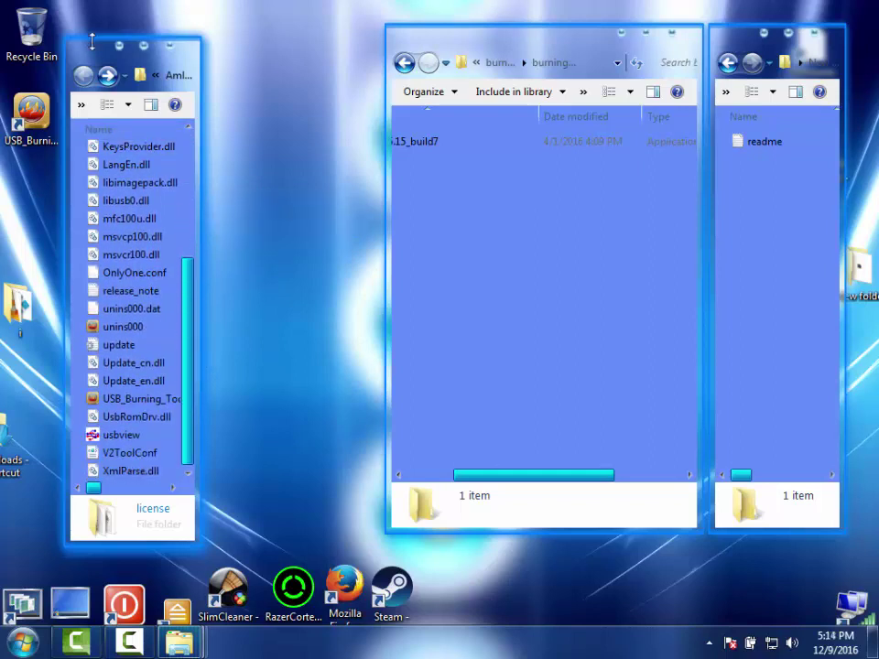
drag(91, 41, 359, 1)
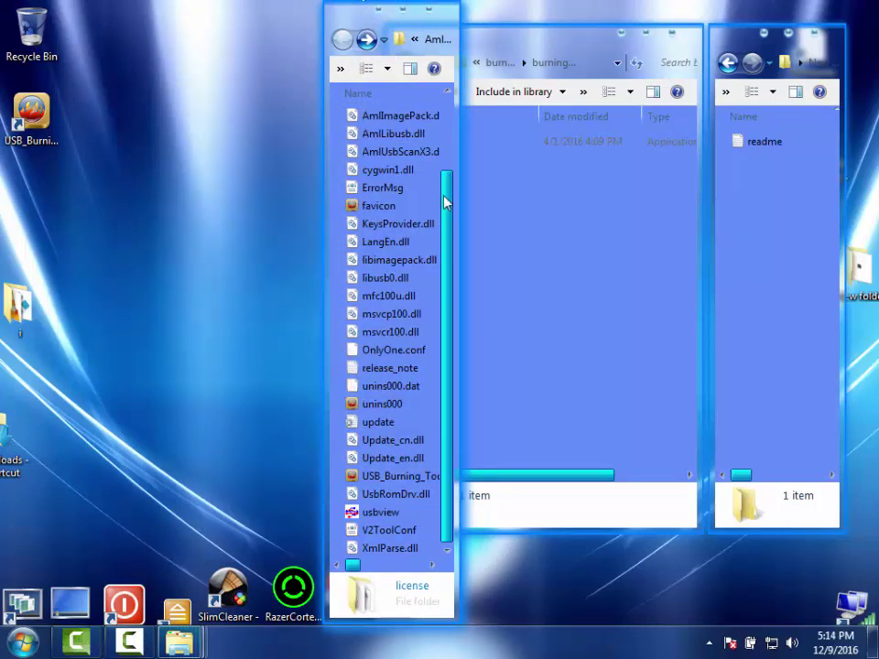
drag(445, 202, 447, 271)
right_click(379, 476)
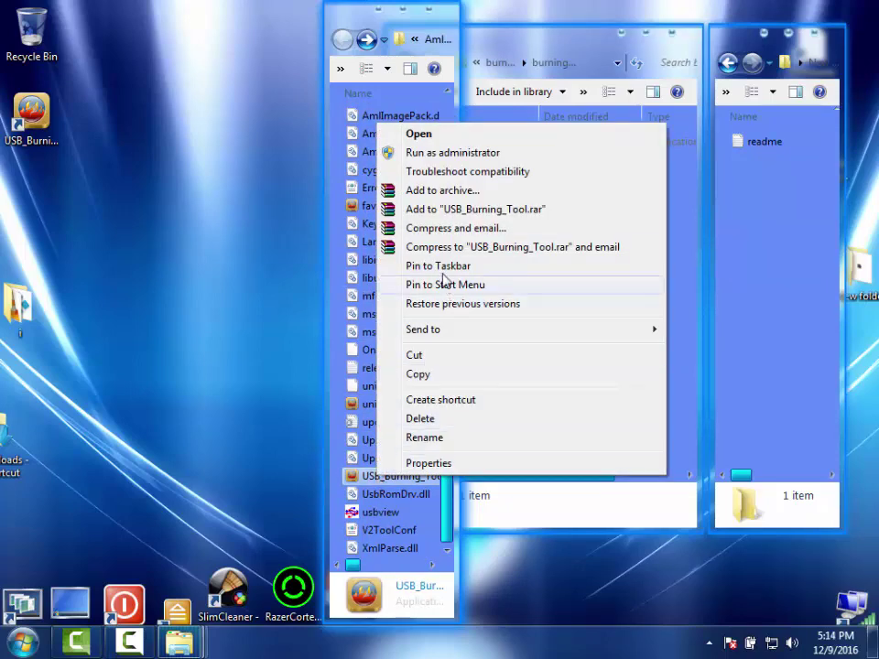
click(423, 155)
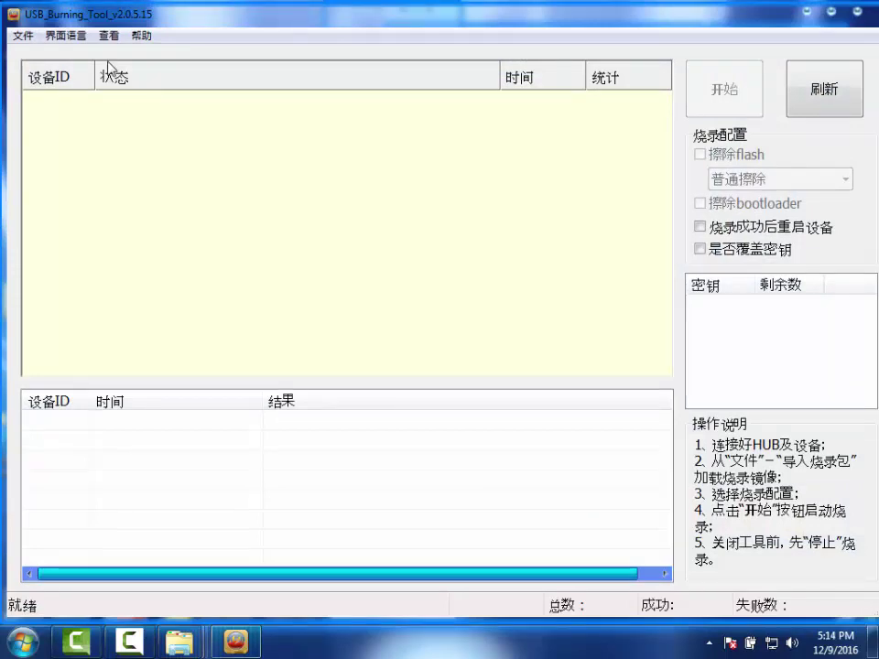
Switch the burning tool's interface language from Chinese to English.
click(66, 35)
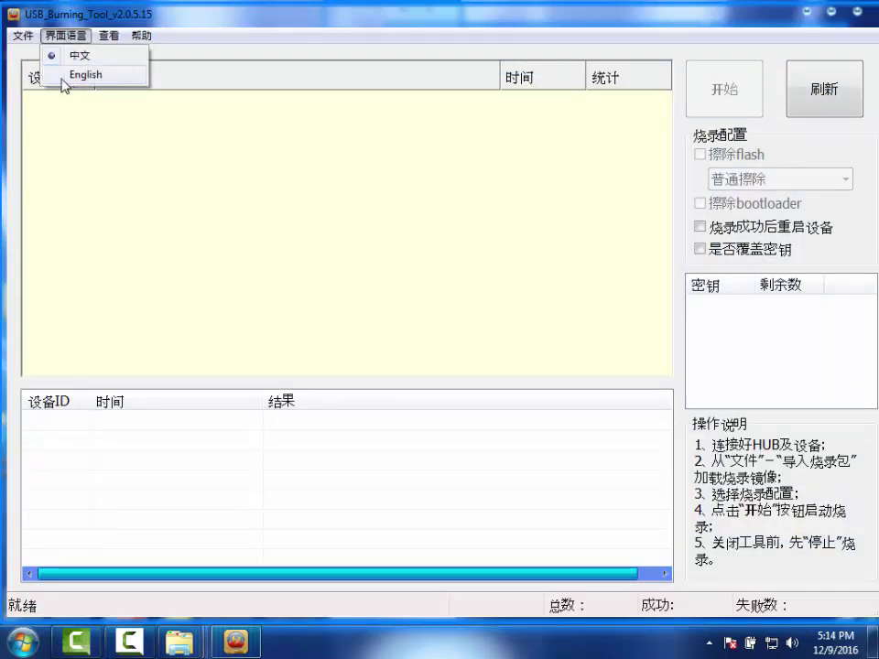
click(65, 76)
click(64, 38)
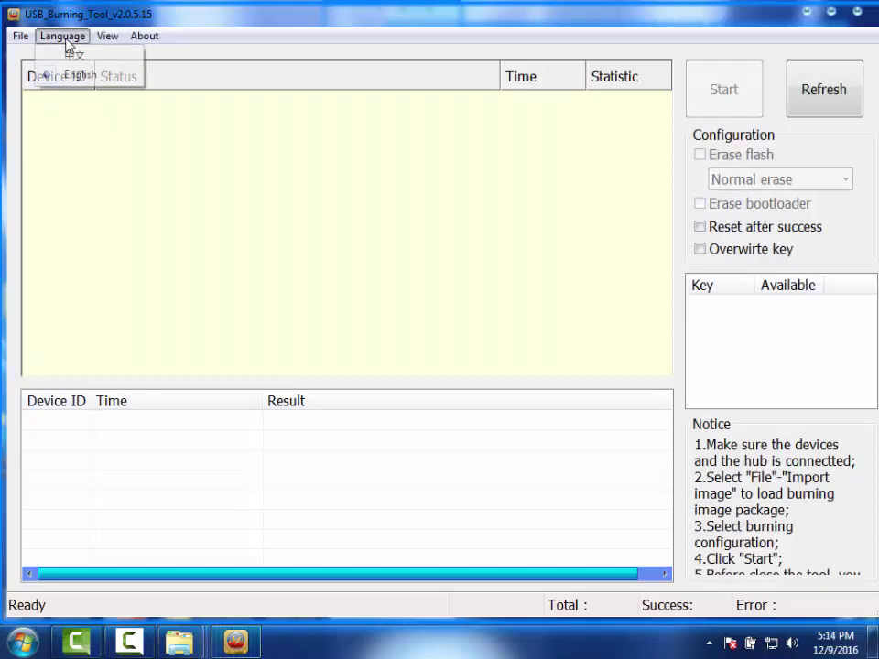
click(44, 15)
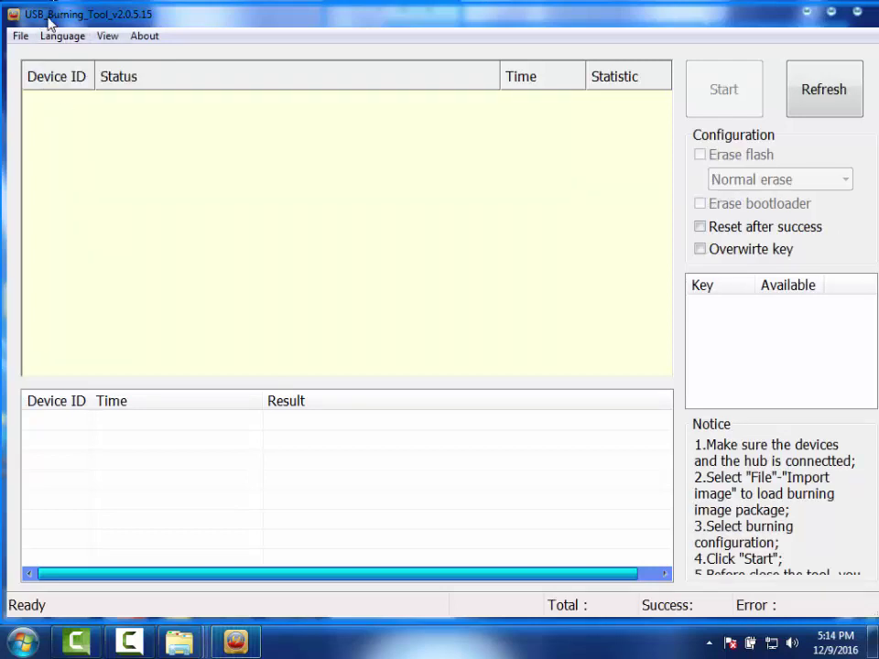
Import the hugsun_s905_mxq_20160527 image from the license folder in C:\Program Files (x86)\Amlogic\USB_Burning_Tool.
click(20, 39)
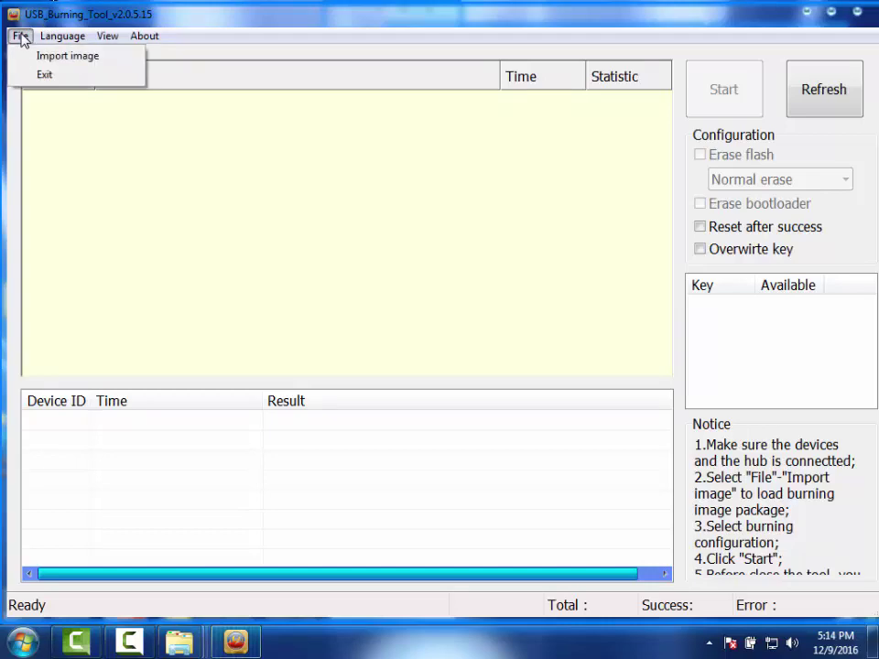
click(31, 55)
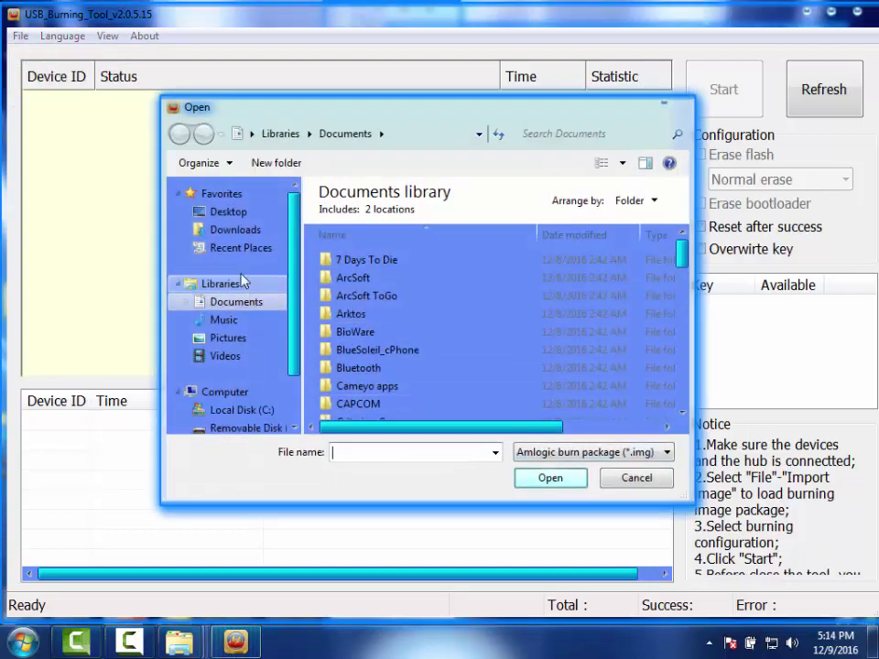
click(236, 411)
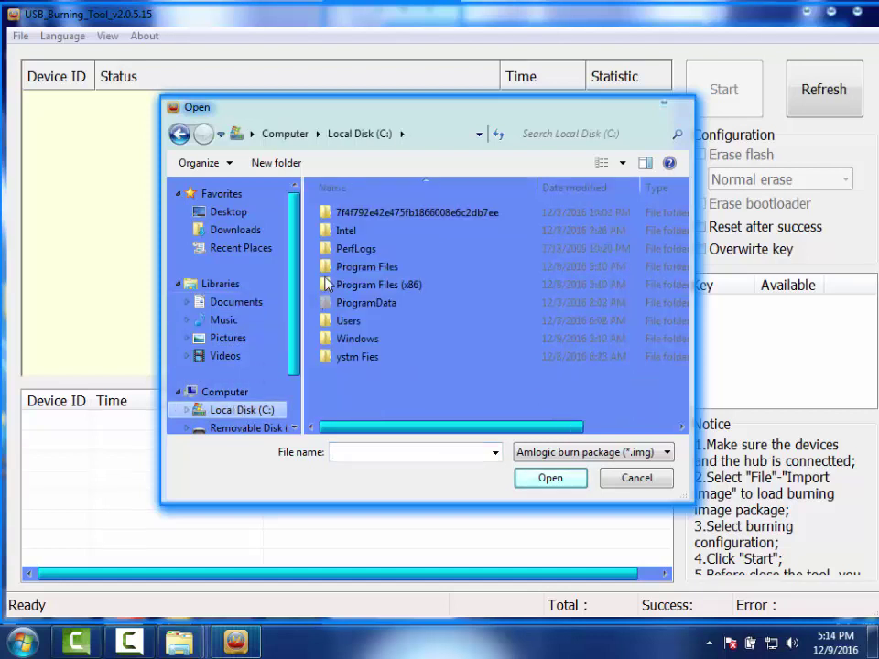
double_click(358, 266)
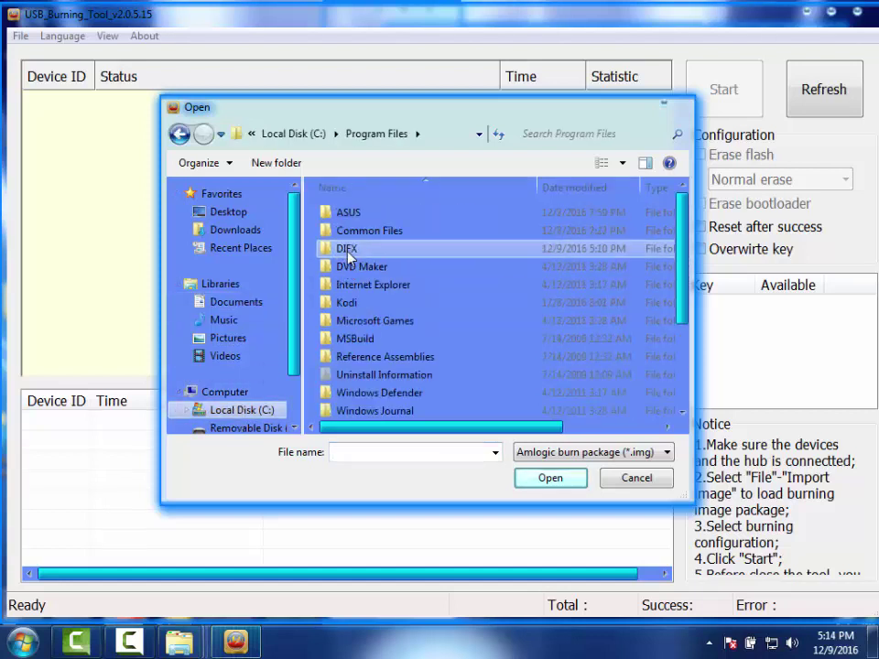
key(BackSpace)
double_click(360, 284)
double_click(354, 213)
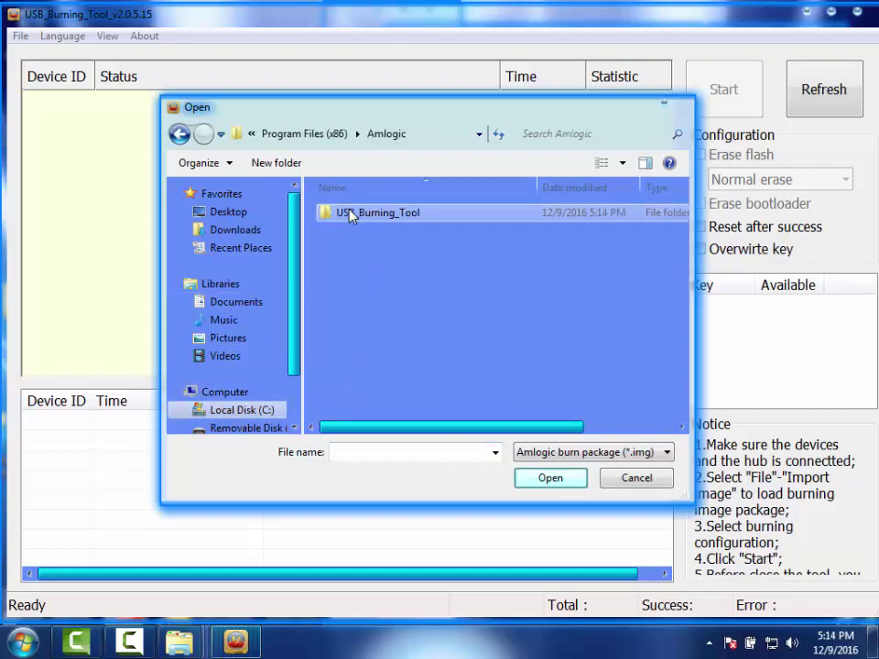
double_click(356, 215)
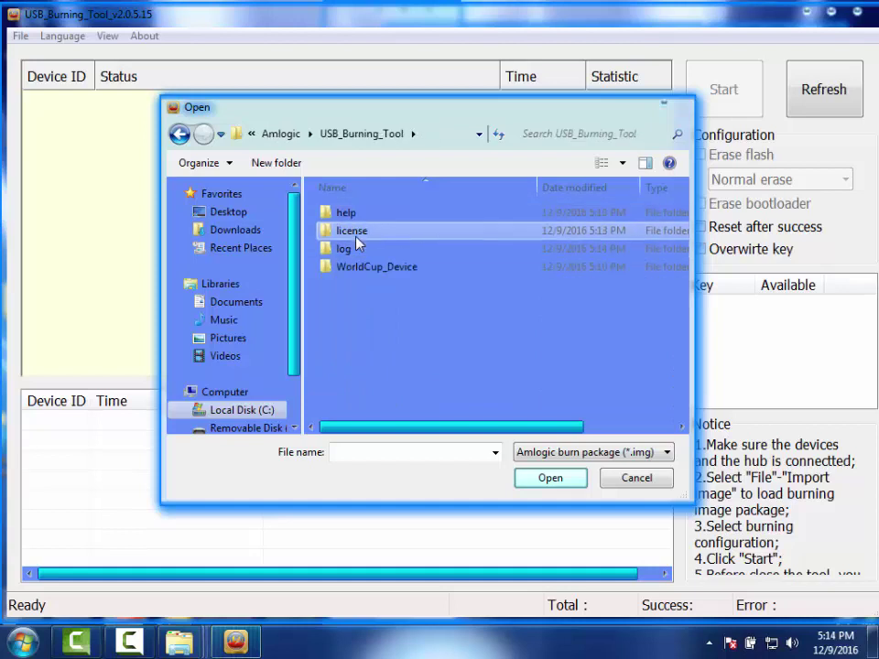
double_click(356, 234)
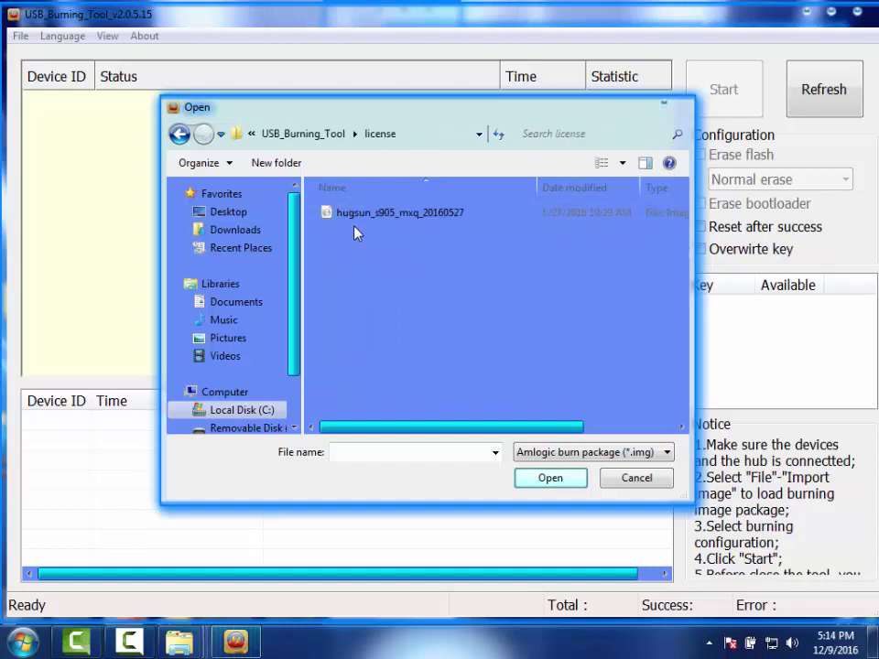
double_click(360, 218)
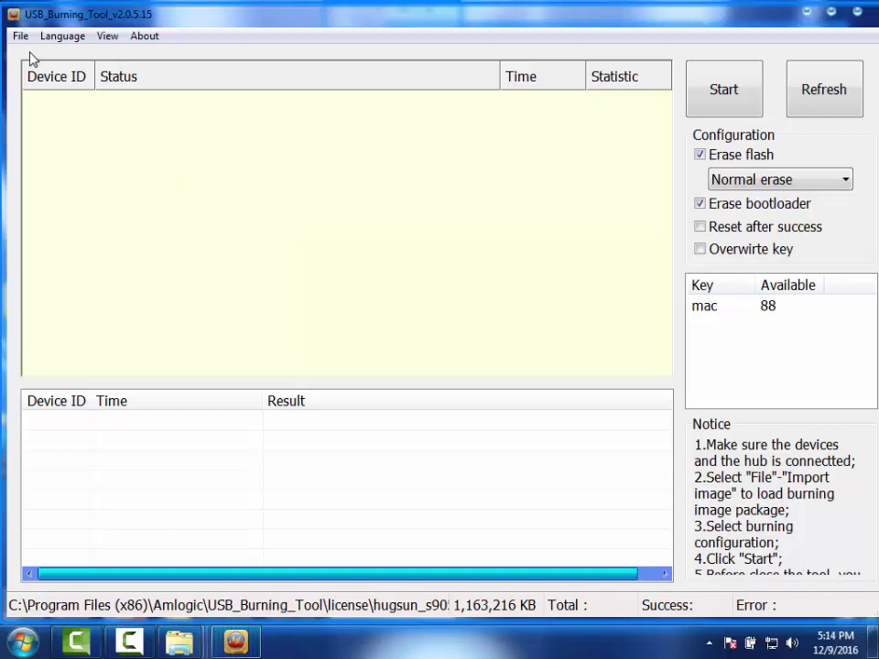
Start burning the image with Normal erase, keeping the current Windows color scheme but allowing it to ask again.
click(715, 88)
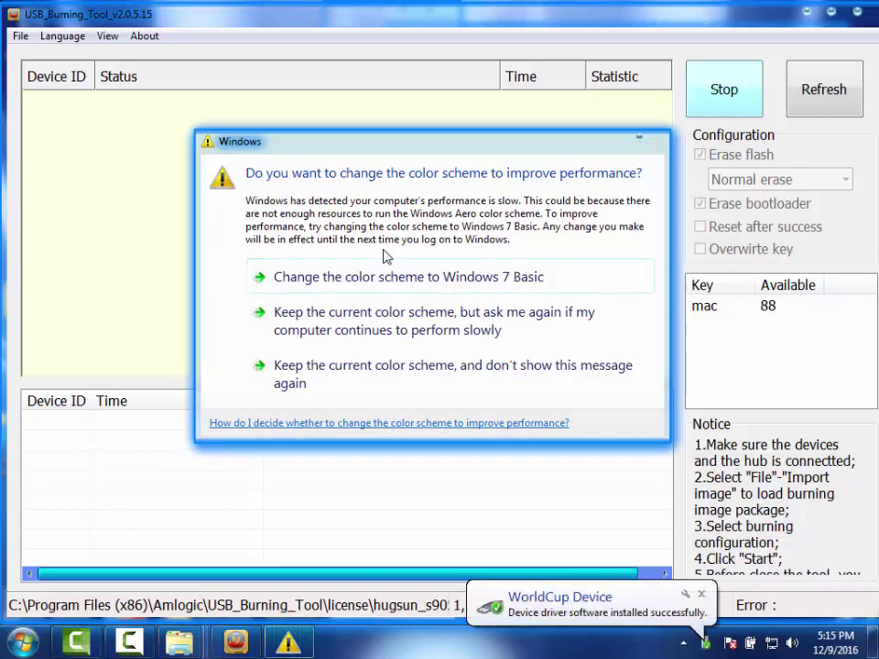
click(338, 326)
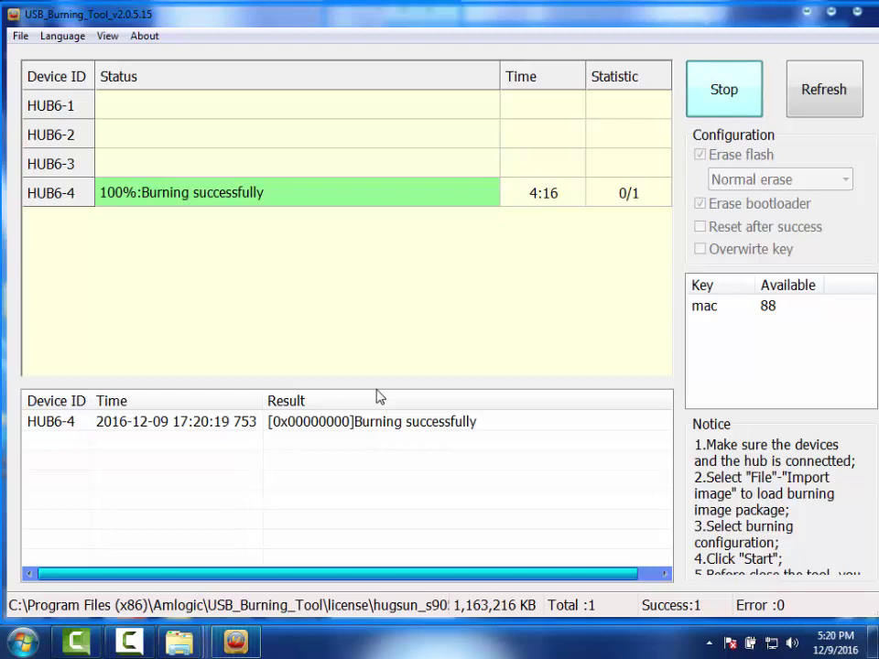
Stop the burning session once the device has finished flashing and close the burning tool.
click(726, 87)
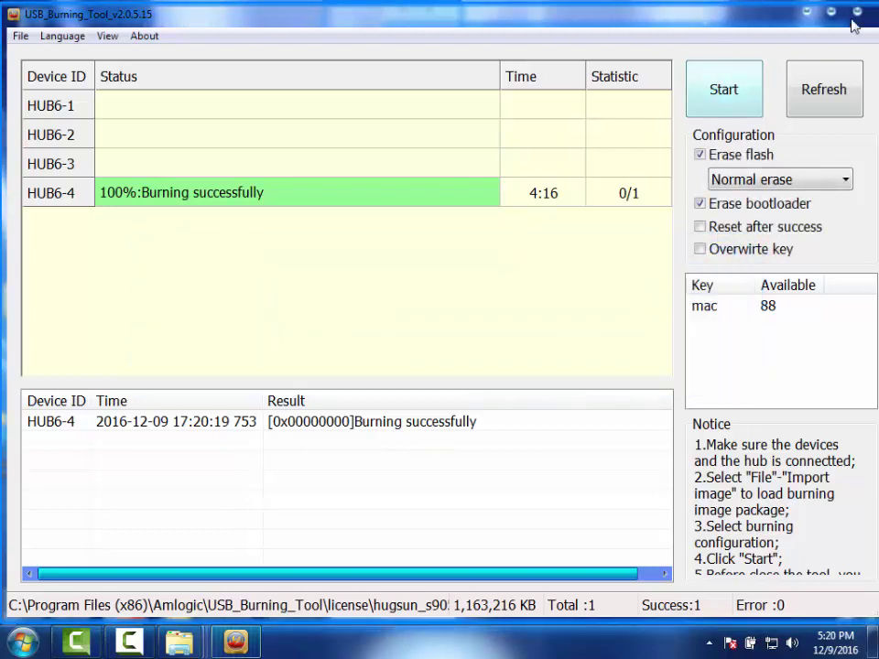
click(865, 13)
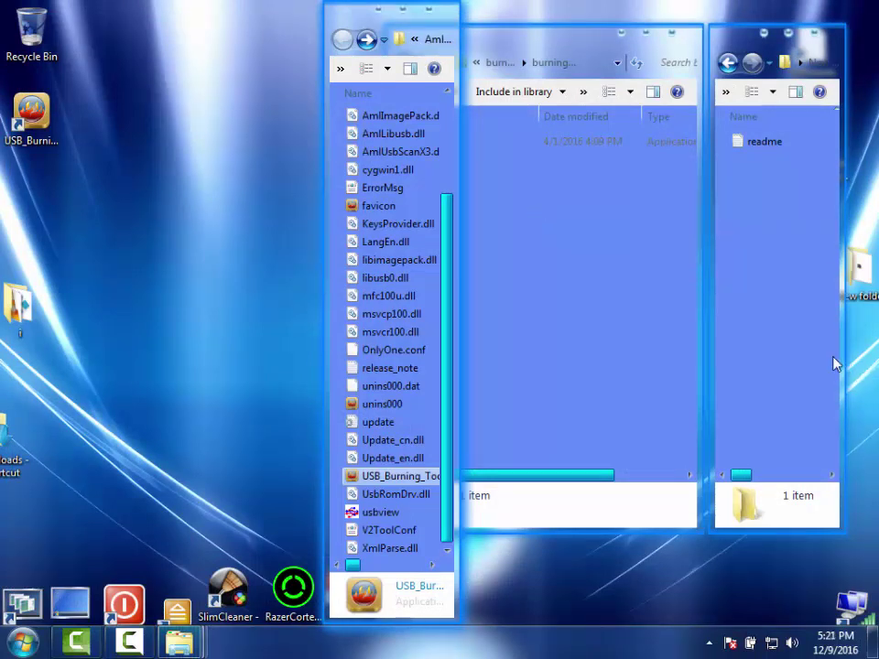
click(714, 643)
click(713, 643)
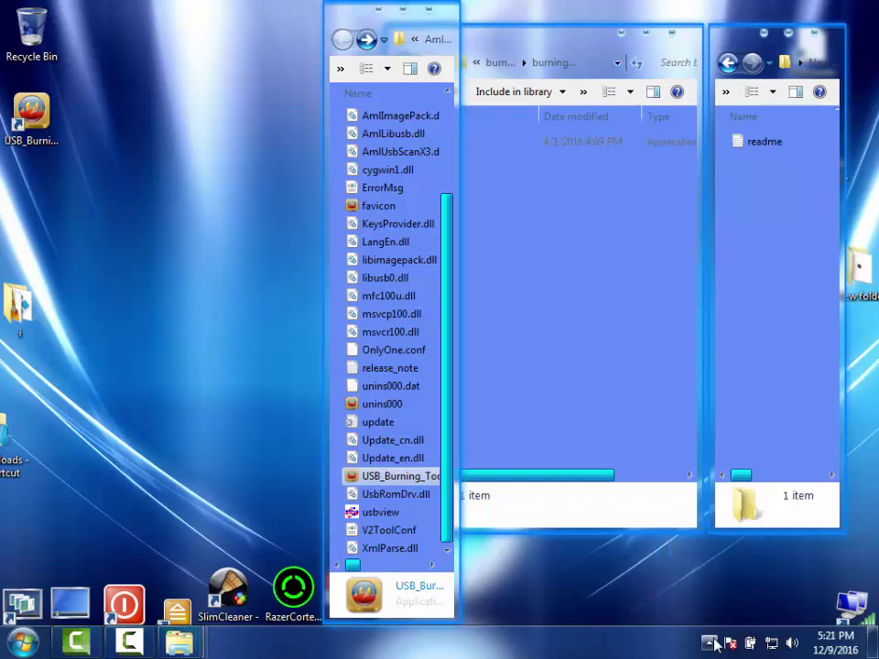